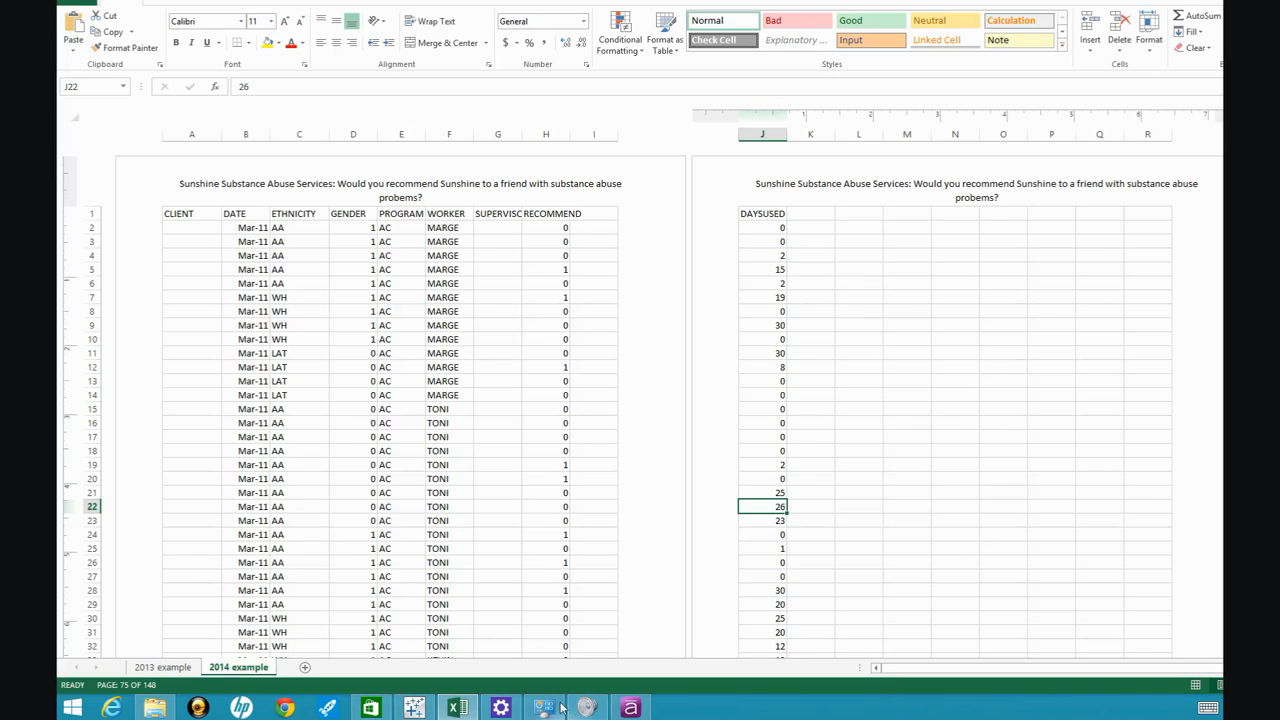
Switch to Tableau and plot the Proportion recommend measure in rows against DATE on Sheet 2.
click(414, 707)
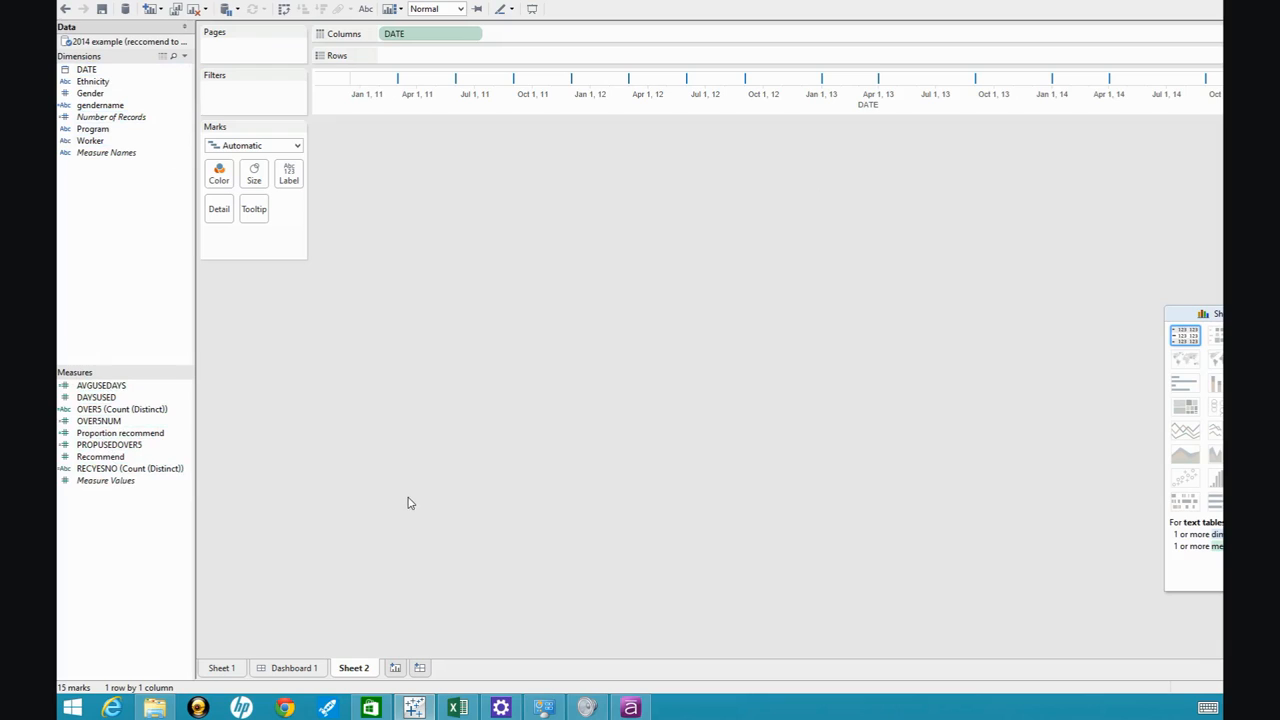
click(169, 423)
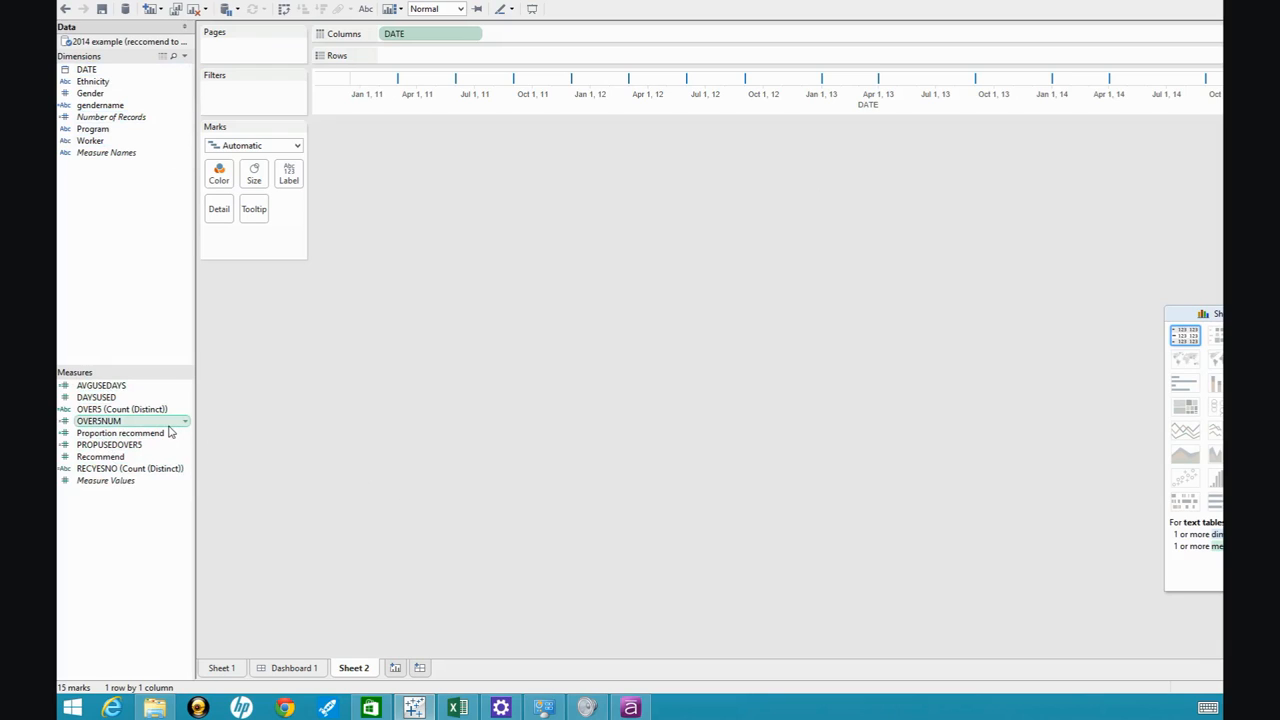
click(162, 434)
drag(160, 443, 488, 58)
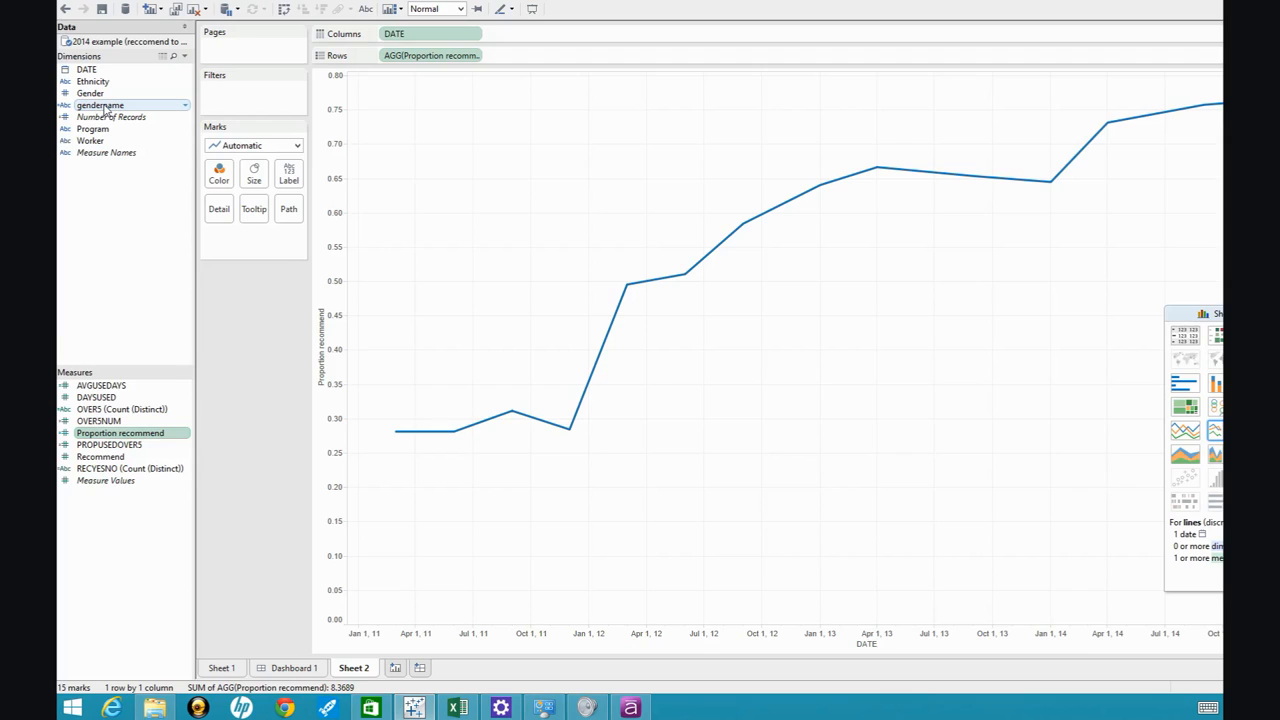
Split the Proportion recommend line by gendername using color, and replace that split with Ethnicity.
drag(104, 107, 218, 178)
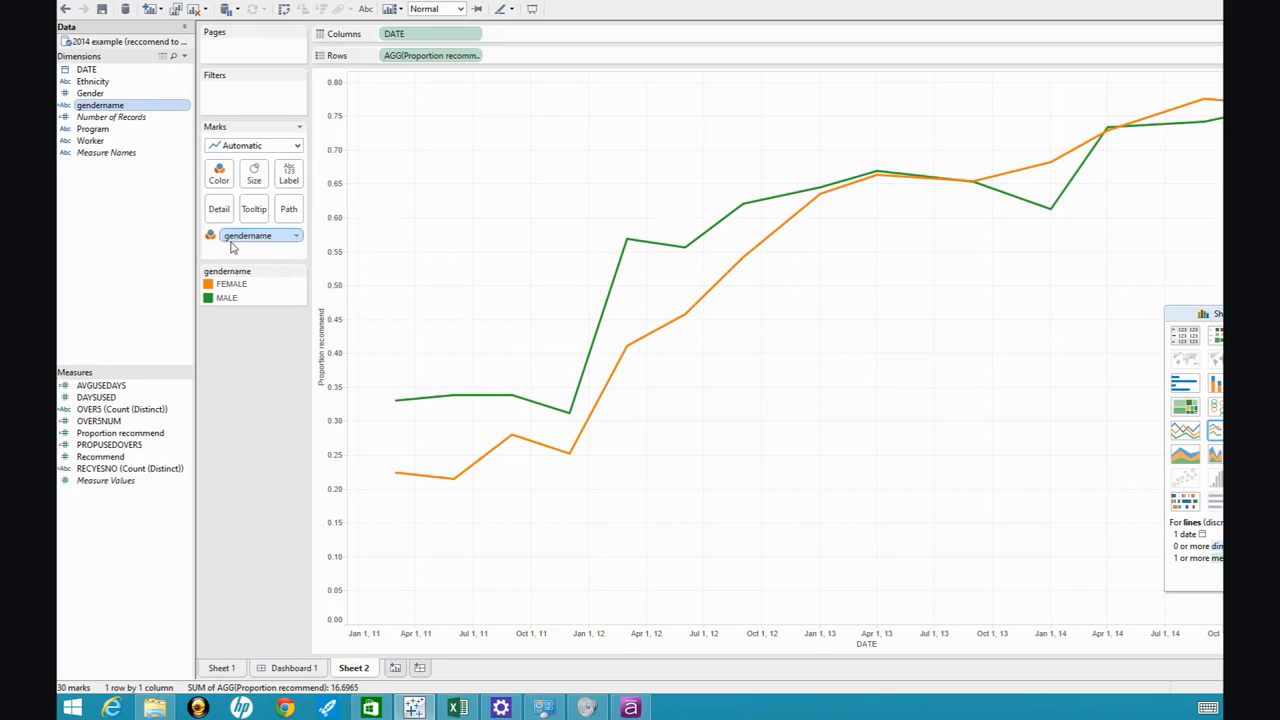
drag(238, 240, 77, 172)
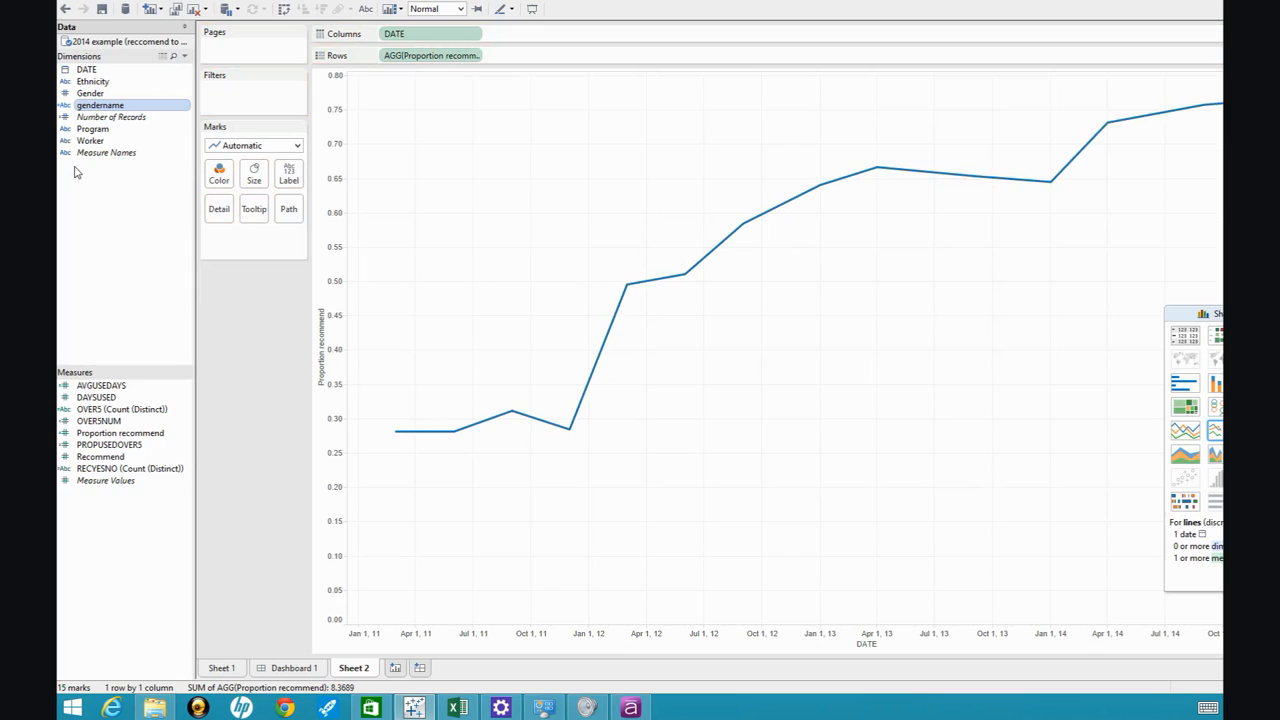
click(103, 84)
drag(103, 86, 218, 175)
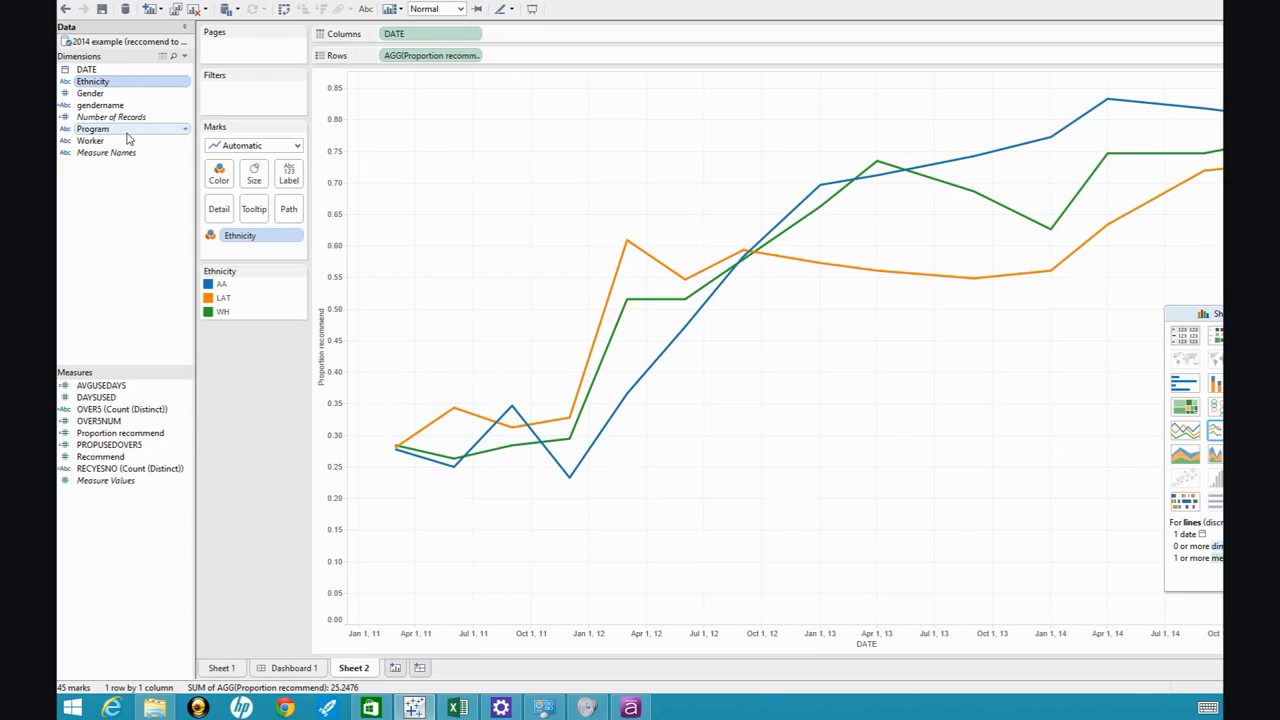
Filter the ethnicity lines by Program to OUT alone, and change the filter to RES alone.
drag(128, 135, 251, 100)
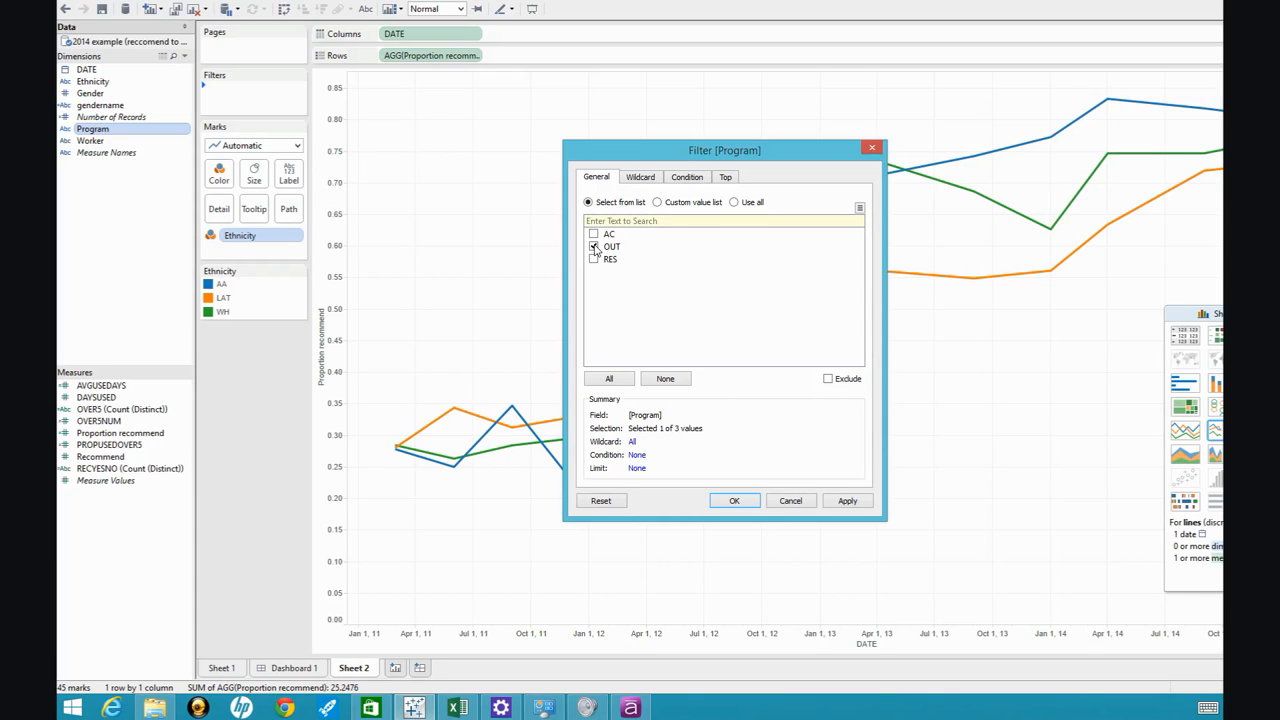
click(729, 501)
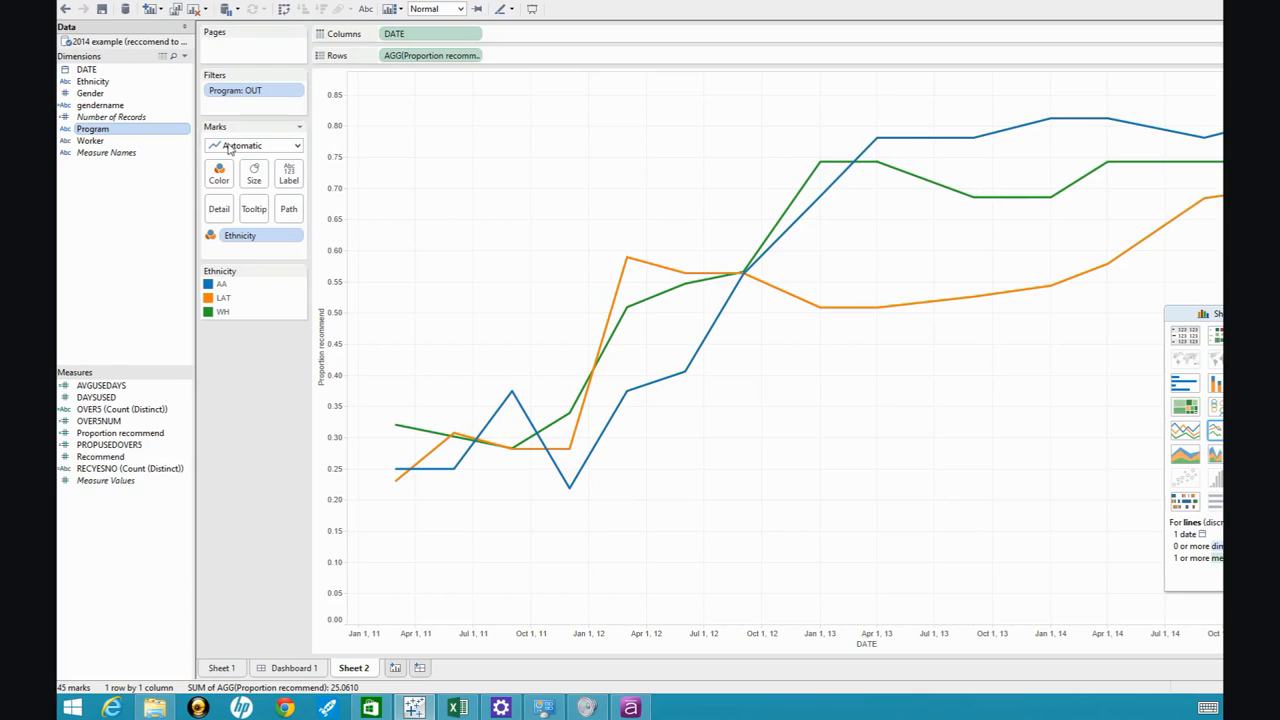
double_click(262, 92)
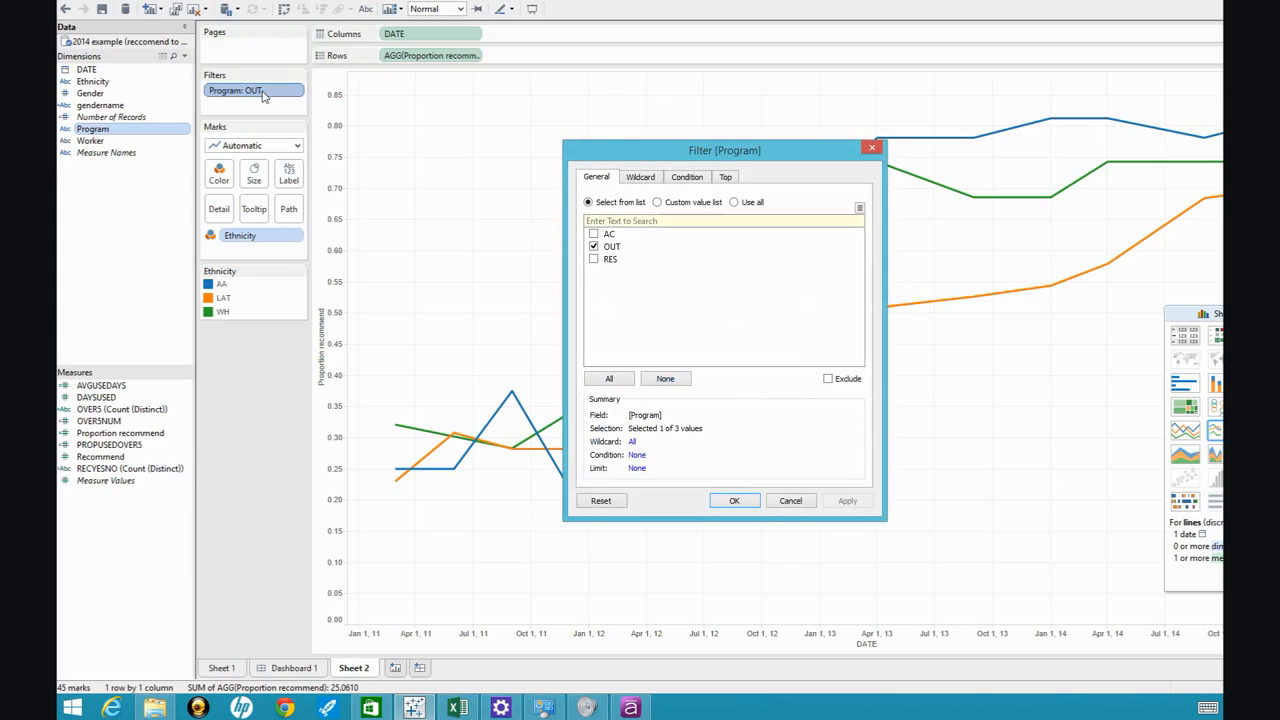
click(594, 259)
click(749, 500)
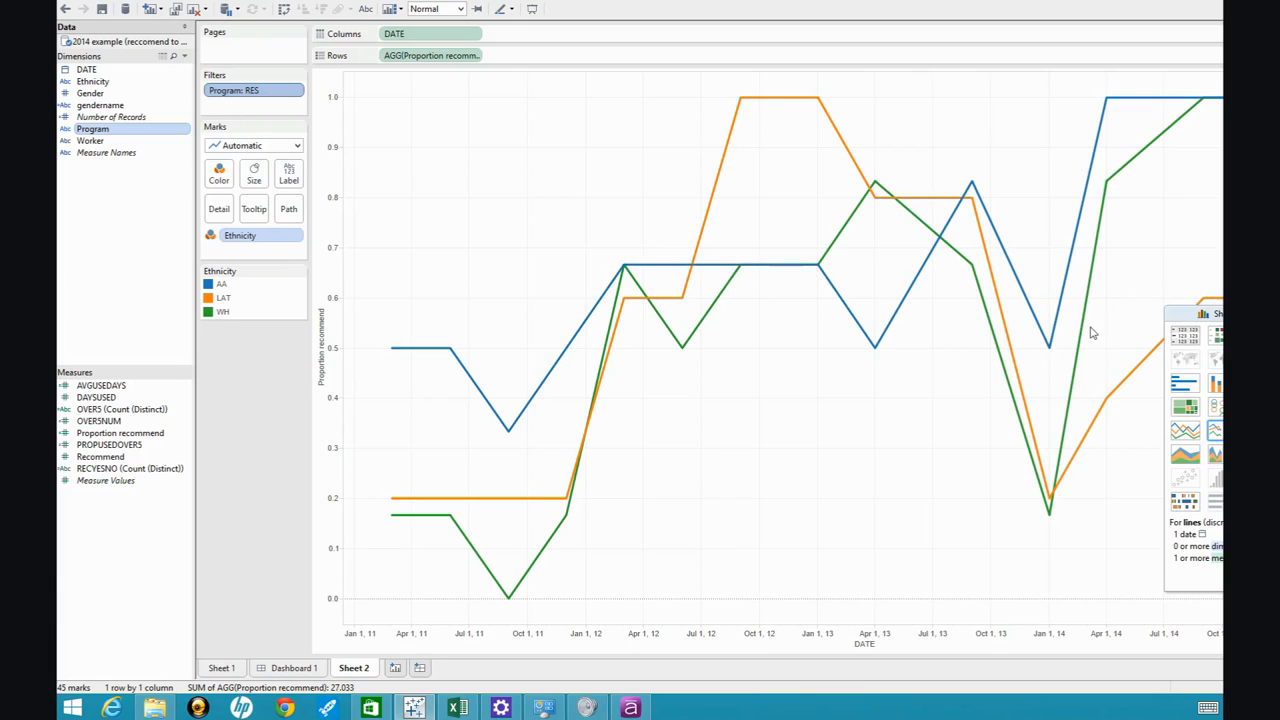
mouse_move(772, 266)
mouse_move(1110, 104)
mouse_move(913, 217)
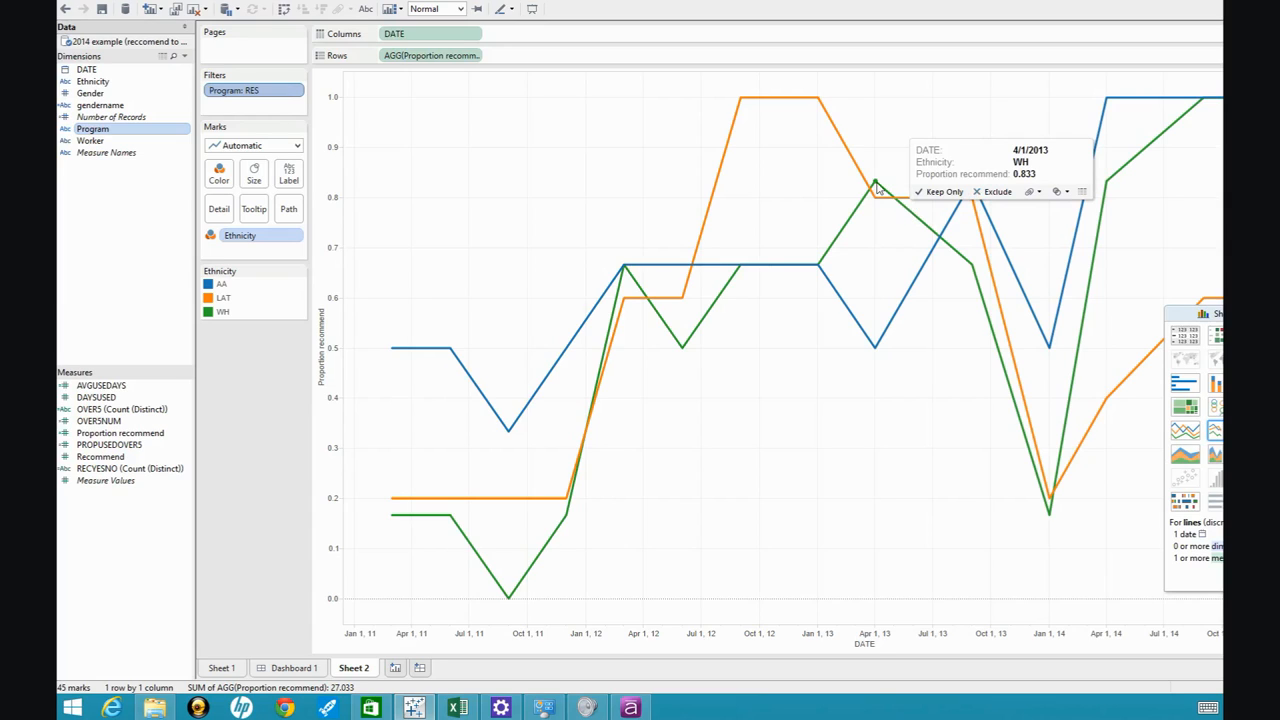
Change the Program filter on the ethnicity lines to AC alone.
double_click(284, 92)
click(593, 234)
click(593, 259)
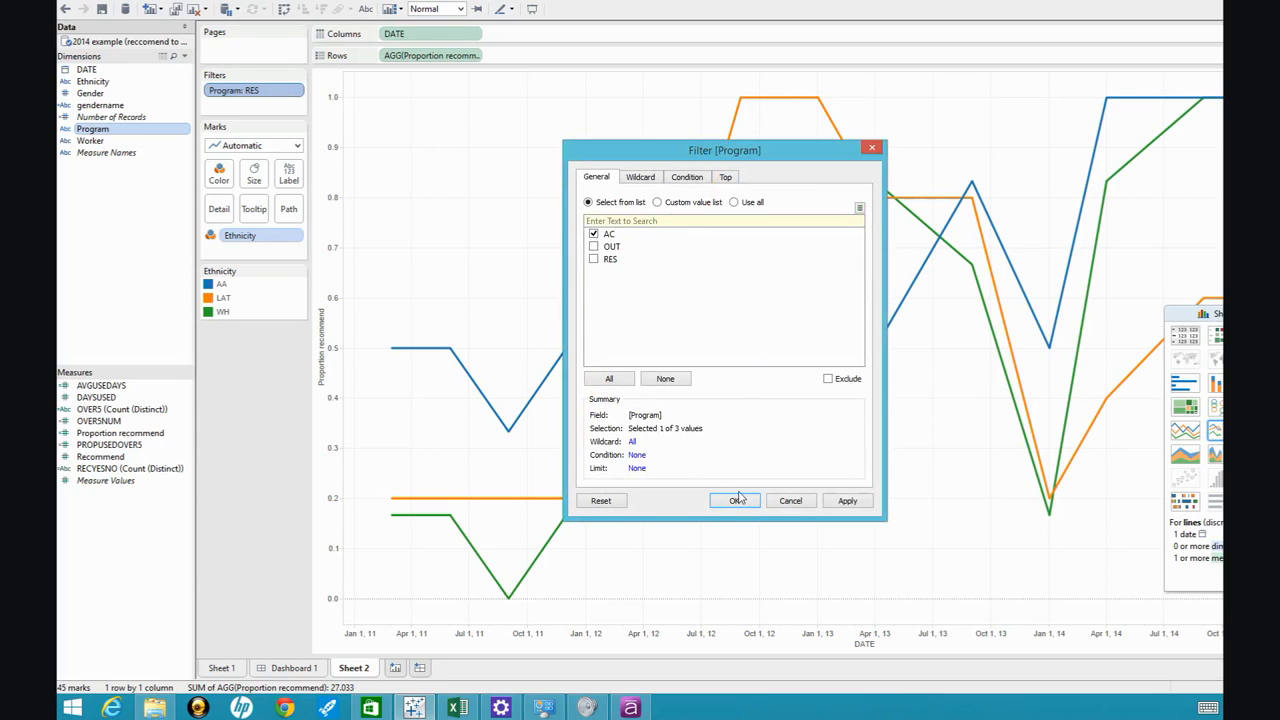
click(744, 503)
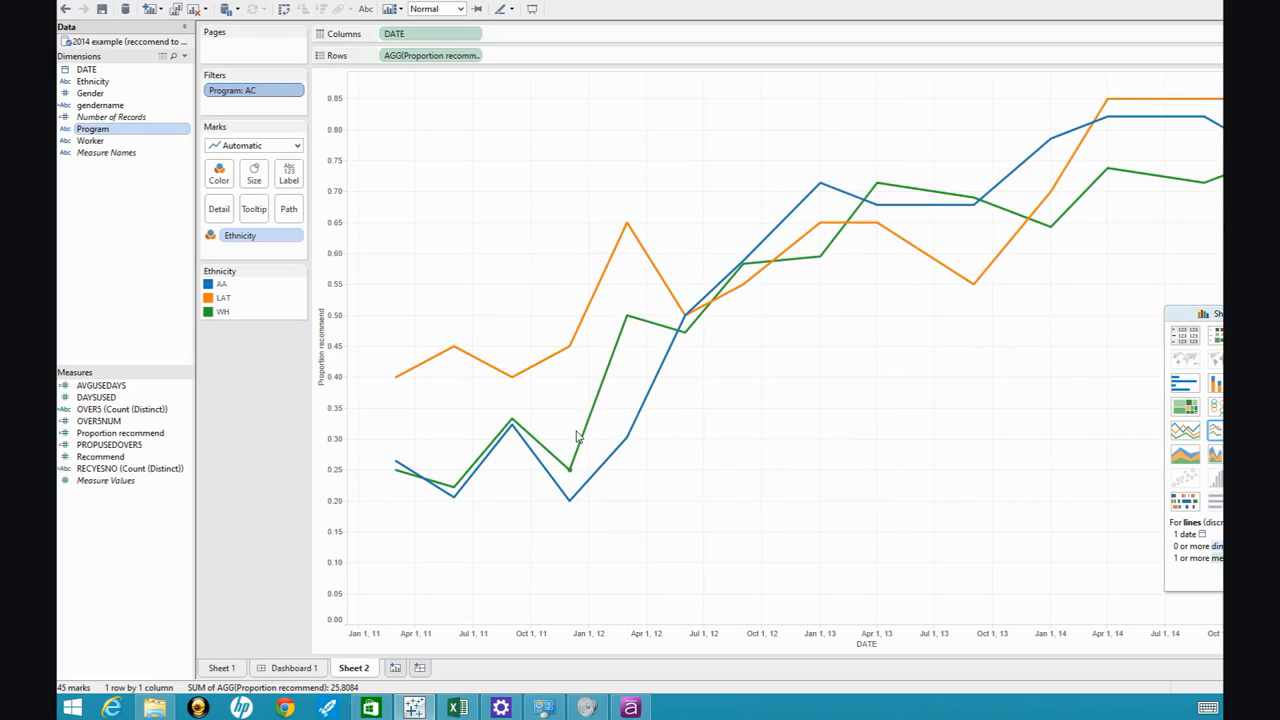
mouse_move(579, 437)
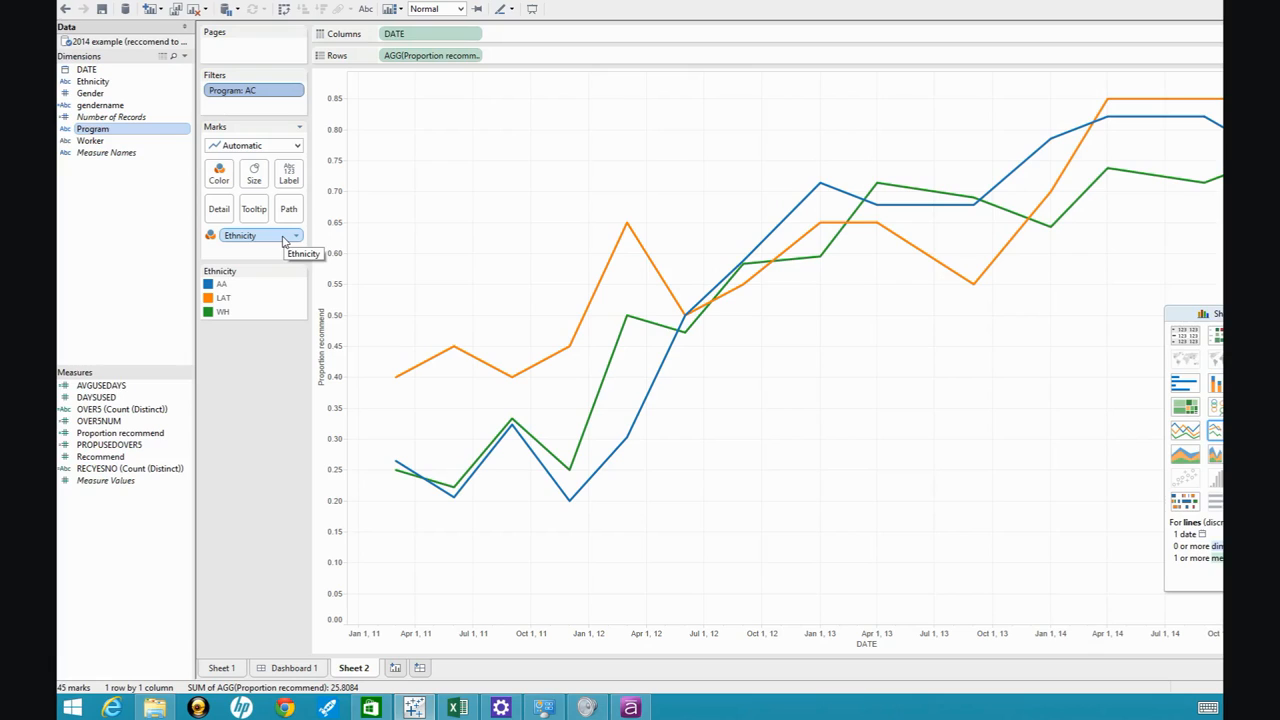
Replace the Ethnicity color split with gendername and change the Program filter to OUT alone.
drag(283, 240, 130, 180)
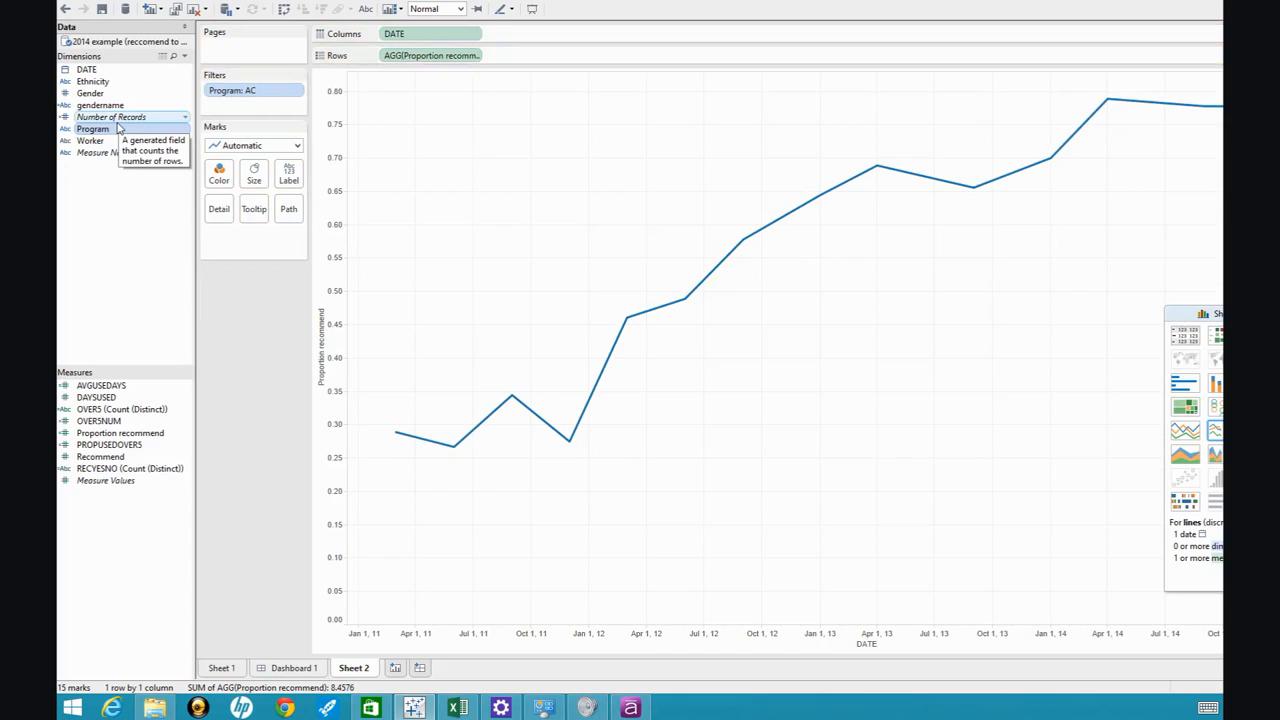
drag(103, 108, 219, 180)
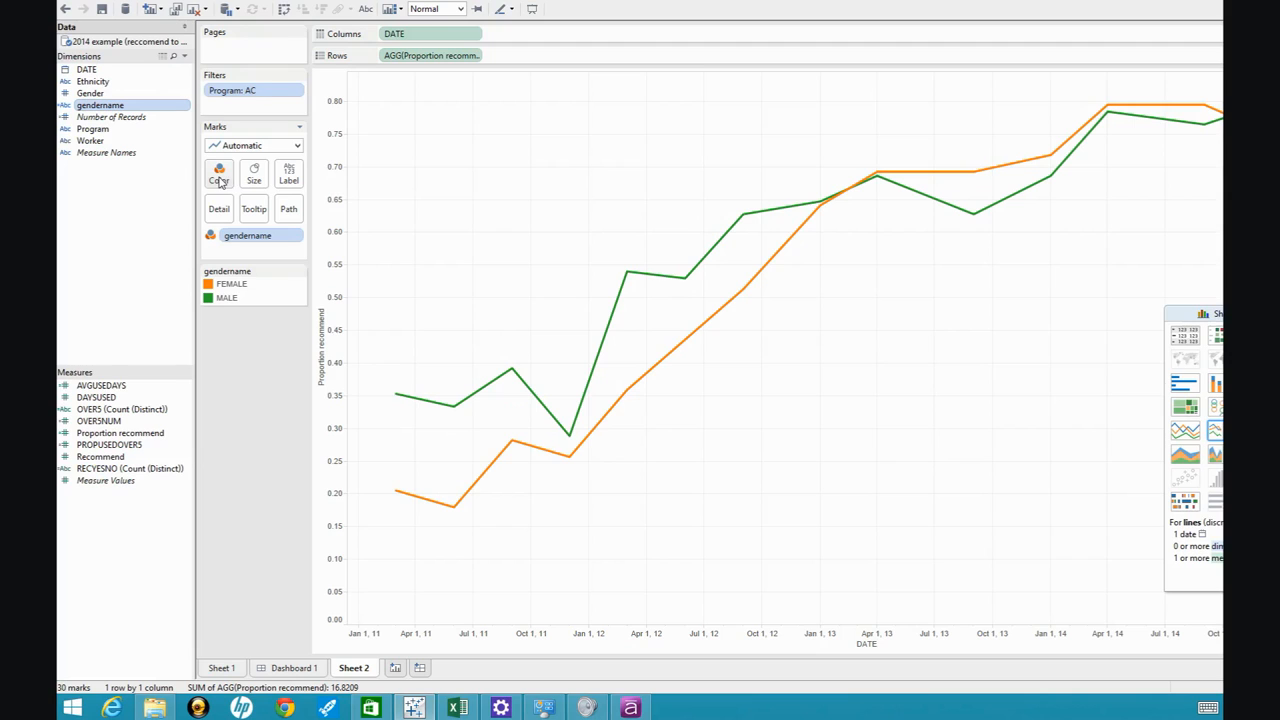
double_click(270, 95)
click(594, 247)
click(736, 502)
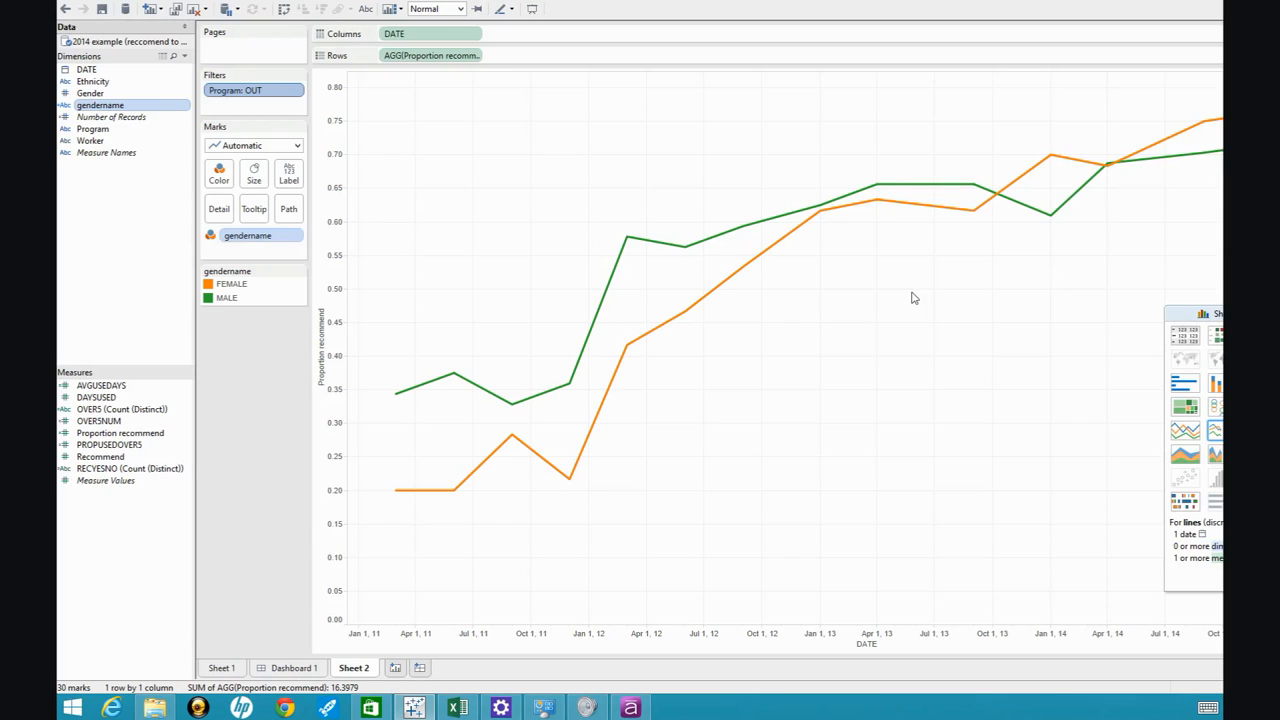
Change the Program filter on the gender lines to AC alone.
double_click(286, 95)
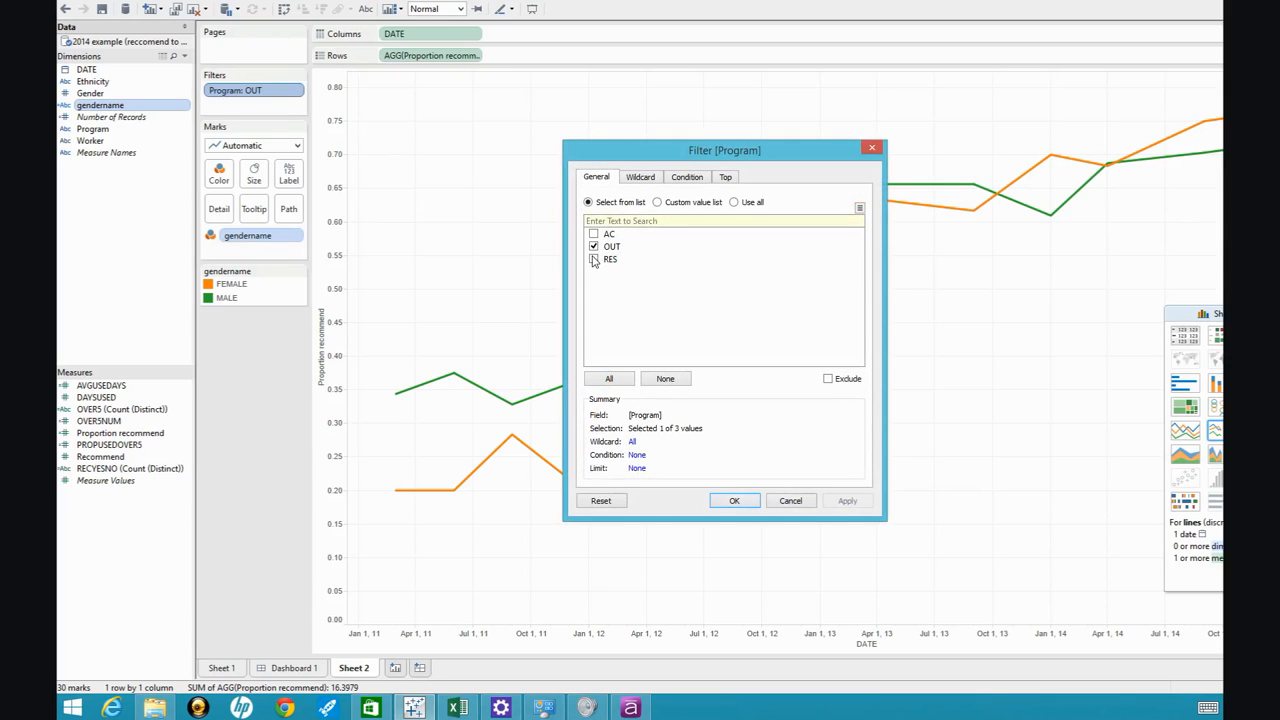
click(593, 234)
click(593, 246)
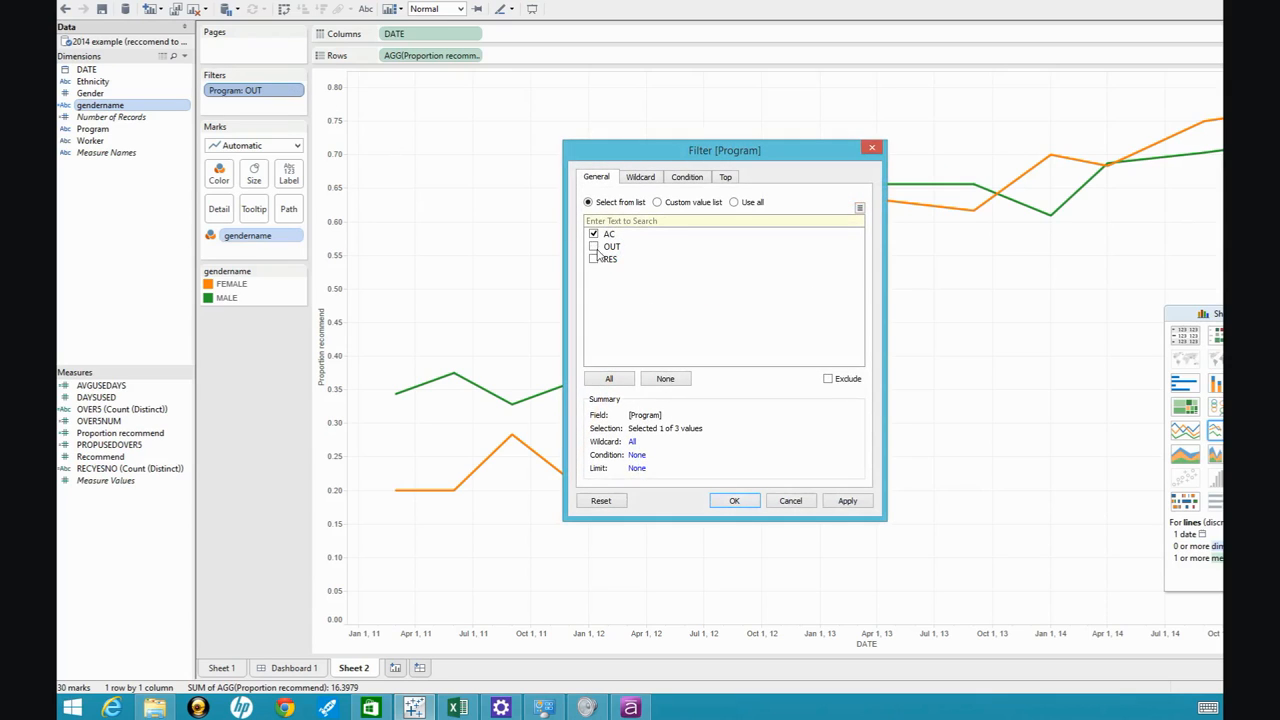
click(732, 503)
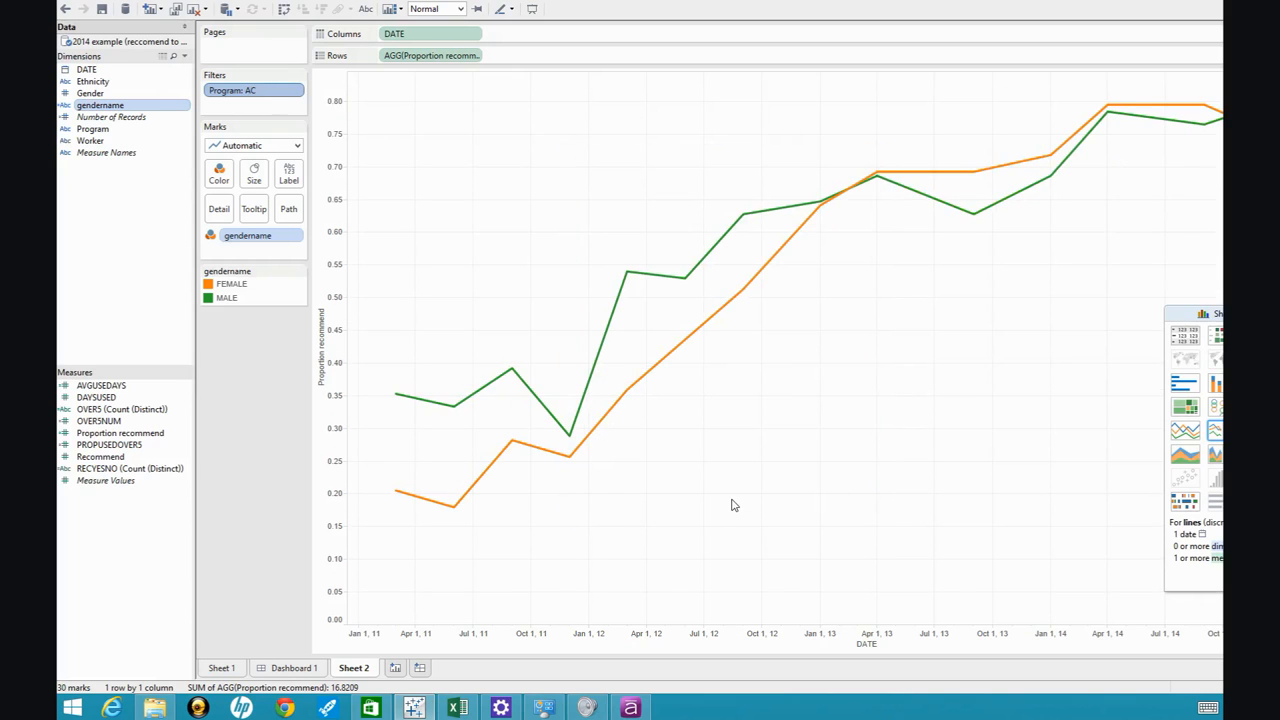
Restrict the gender lines to the RES program alone in the Program filter.
double_click(270, 95)
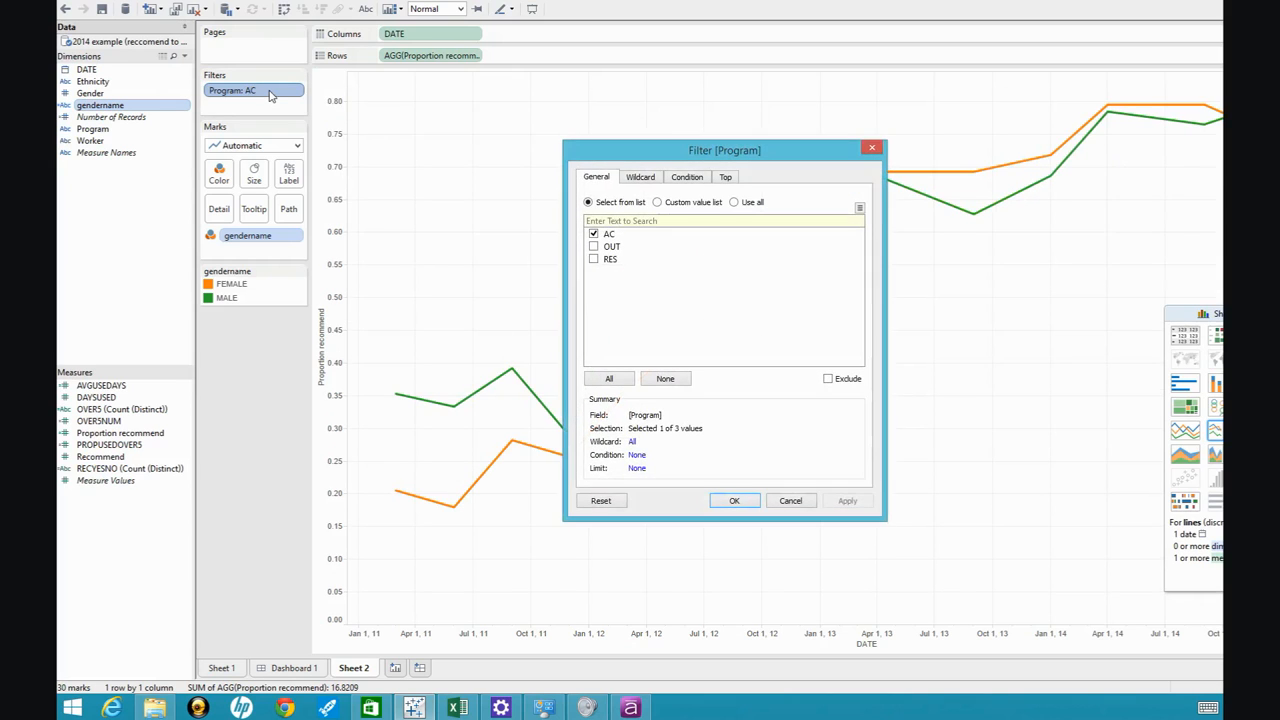
click(598, 259)
click(597, 236)
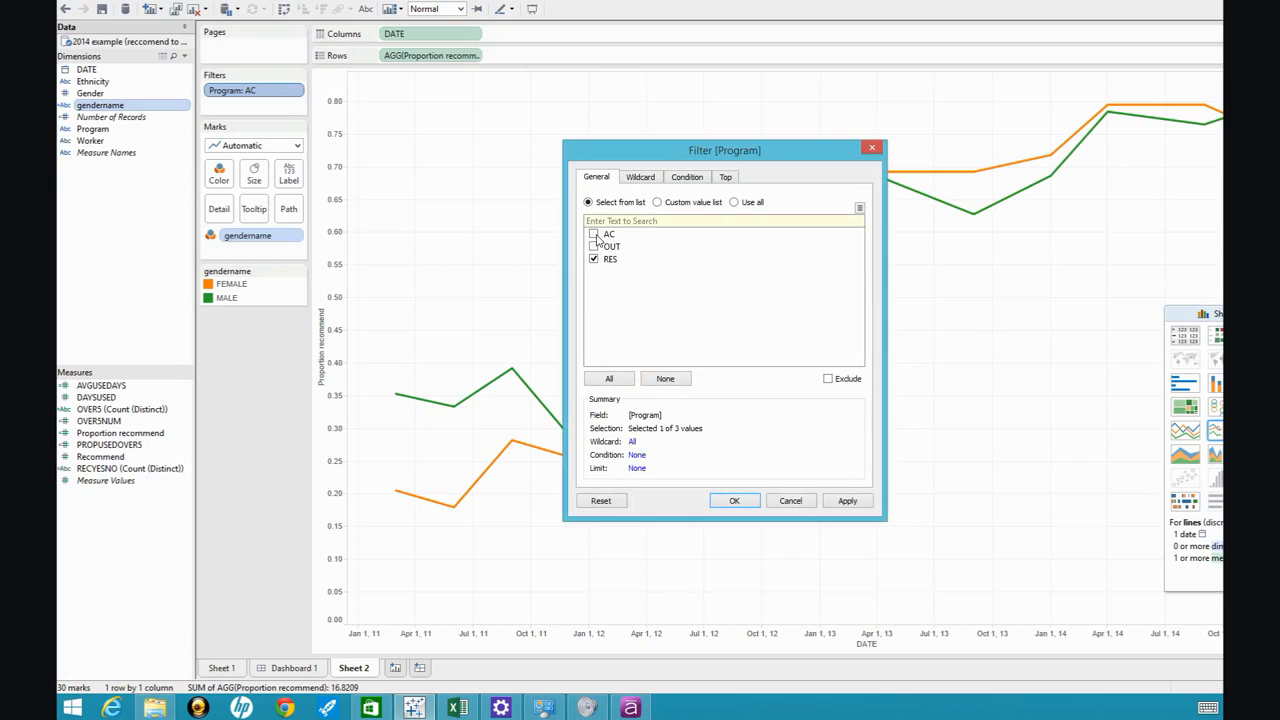
click(736, 501)
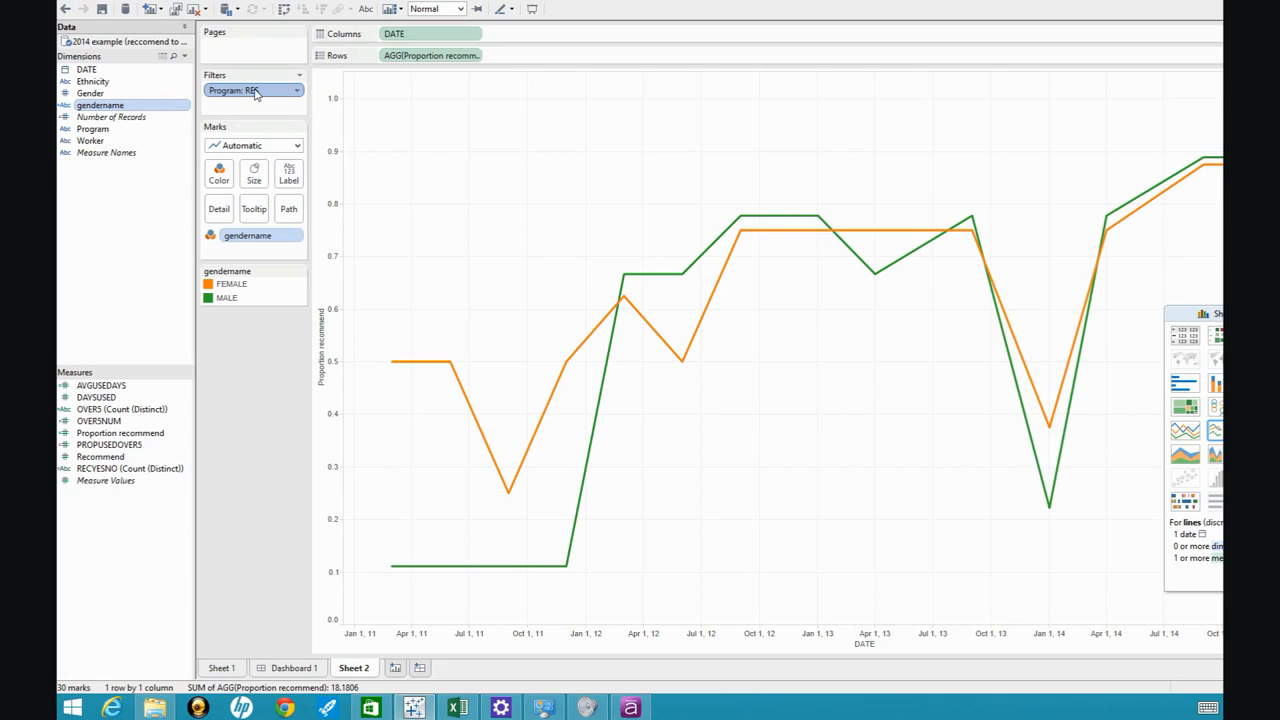
Remove the Program filter and color the lines by Worker in place of gendername.
drag(254, 92, 114, 180)
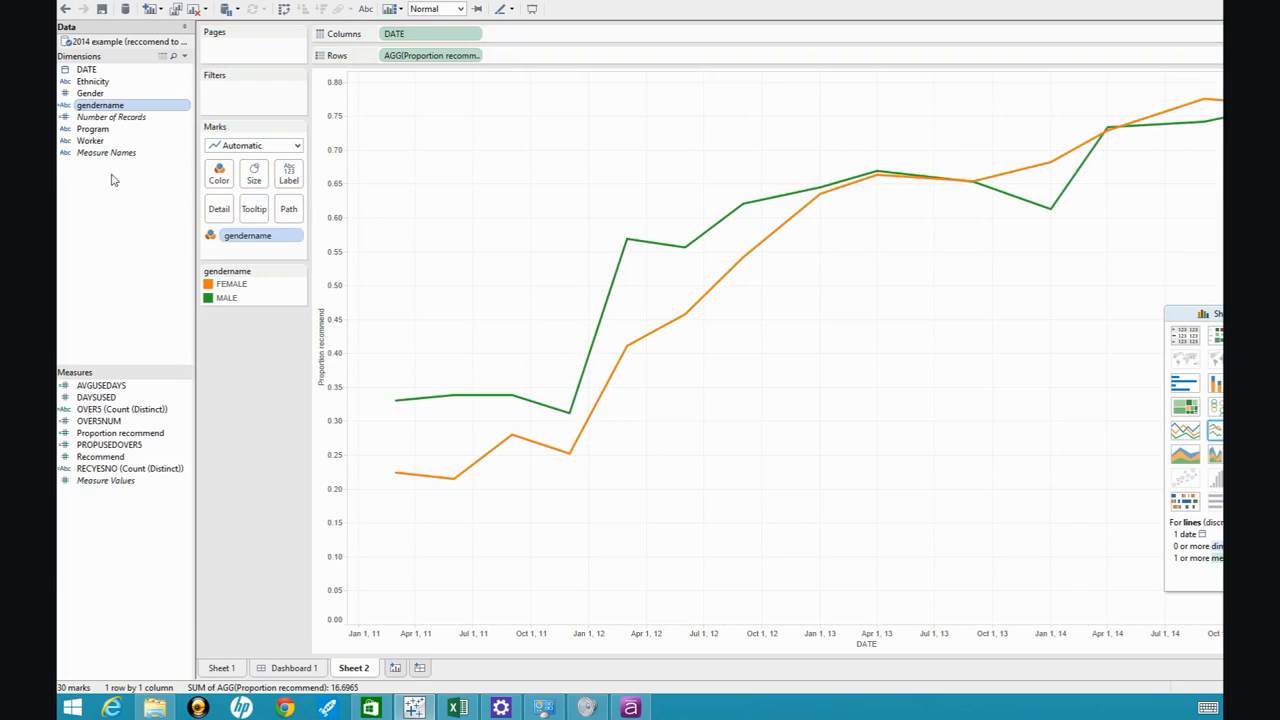
drag(255, 236, 96, 174)
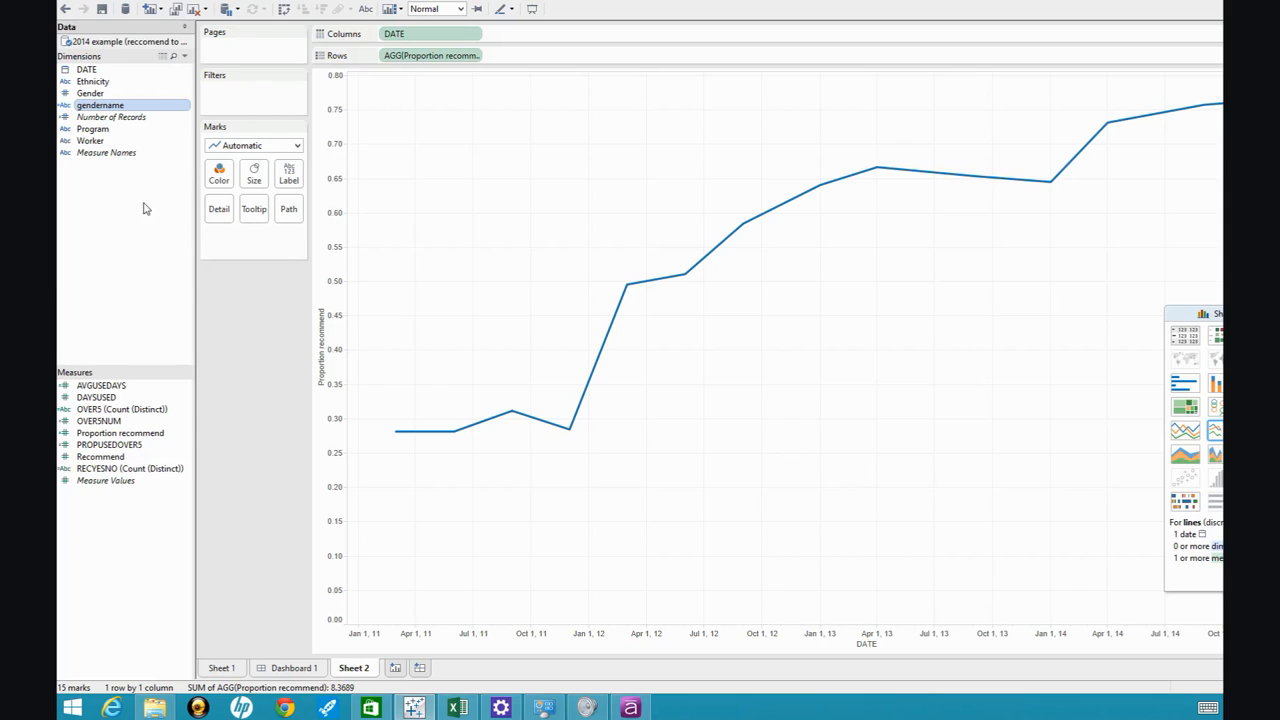
drag(104, 143, 229, 181)
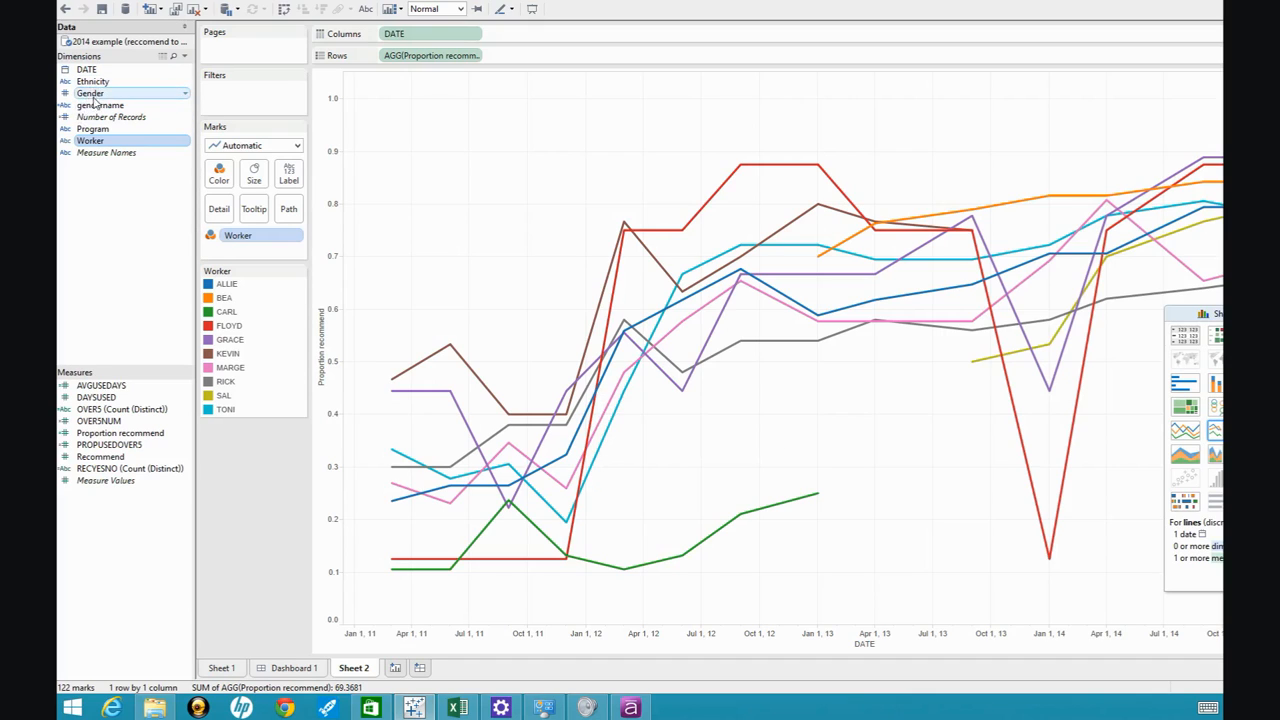
Filter the worker lines by Program, keeping only OUT.
drag(95, 133, 259, 105)
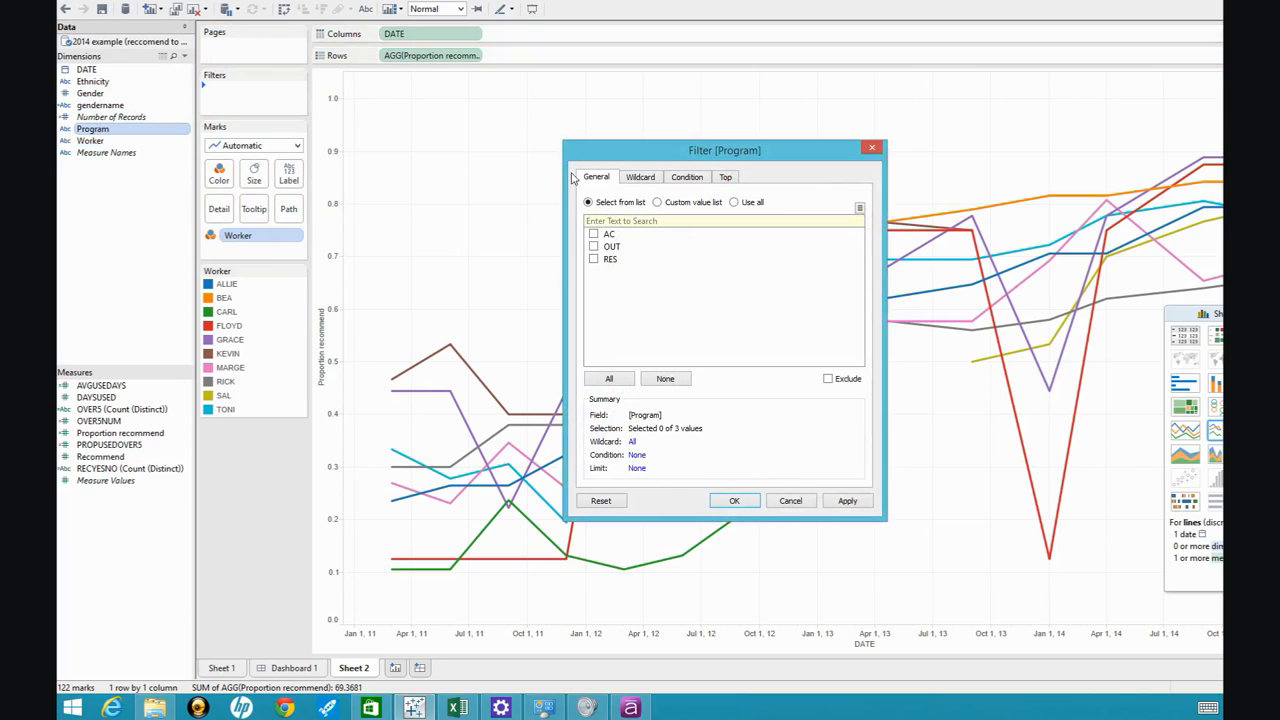
click(594, 247)
click(735, 502)
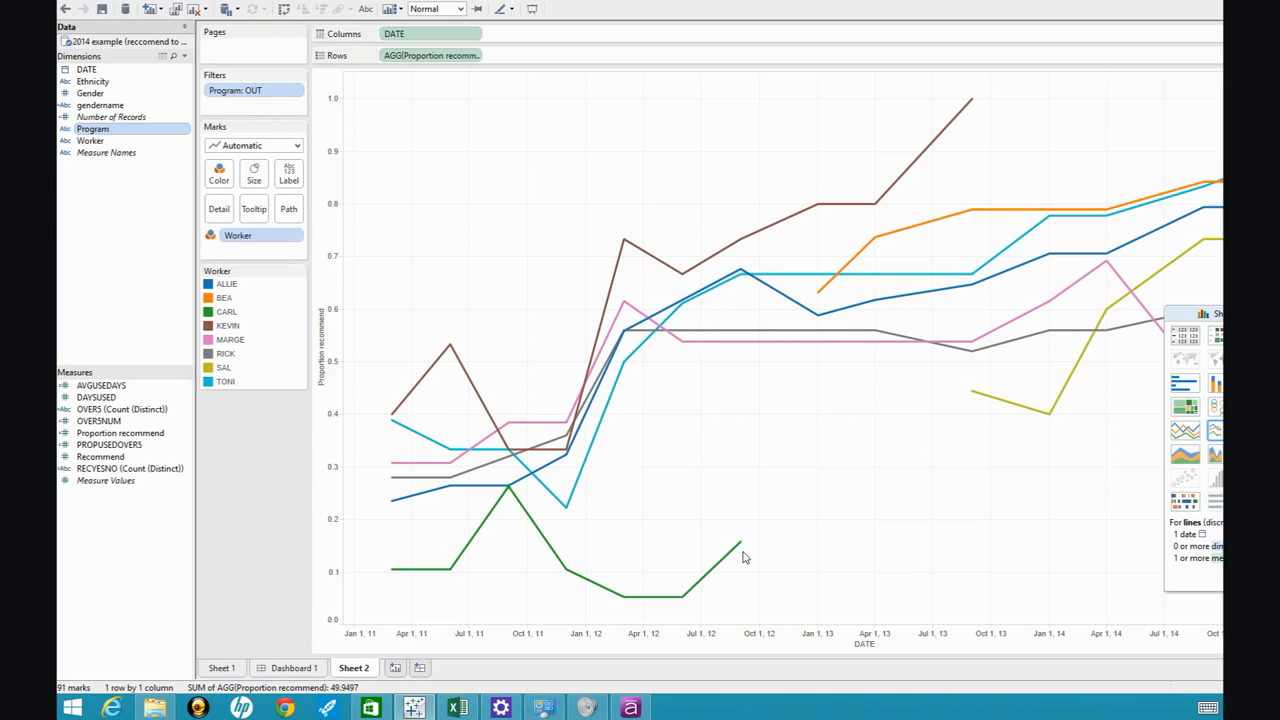
mouse_move(743, 551)
mouse_move(950, 130)
mouse_move(1147, 203)
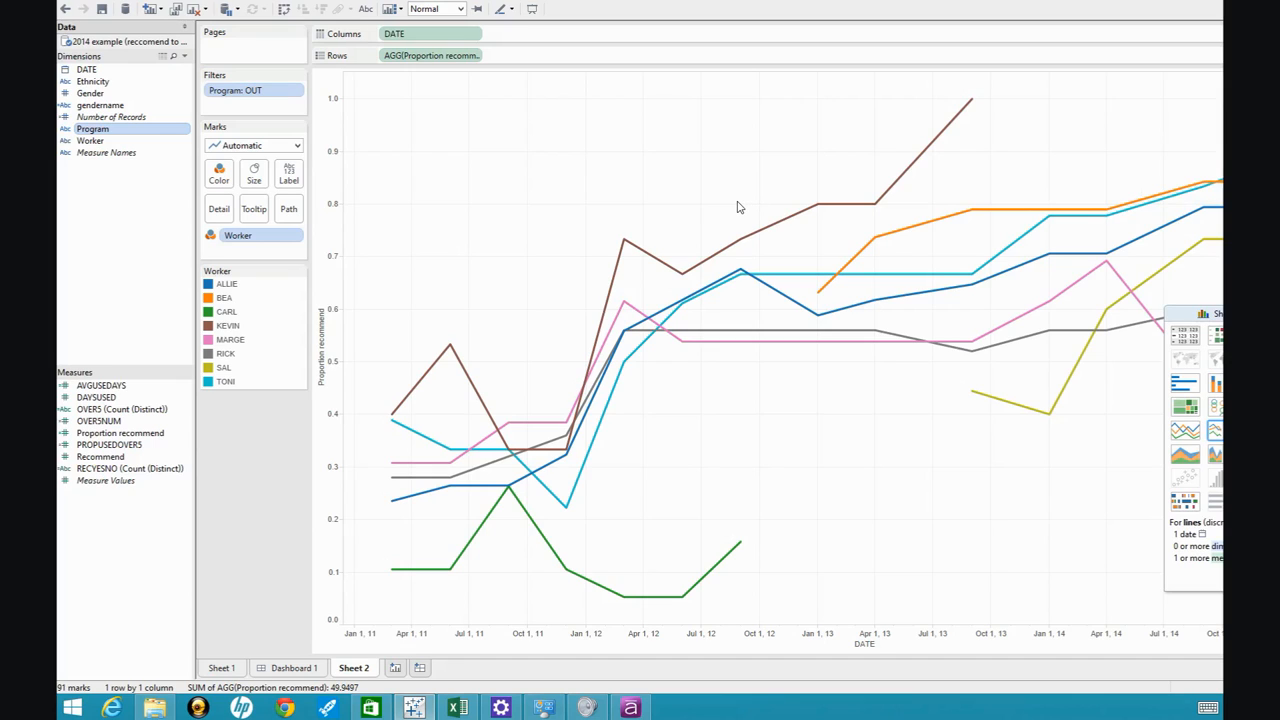
Add AC to the Program filter so the worker lines cover both AC and OUT.
double_click(281, 95)
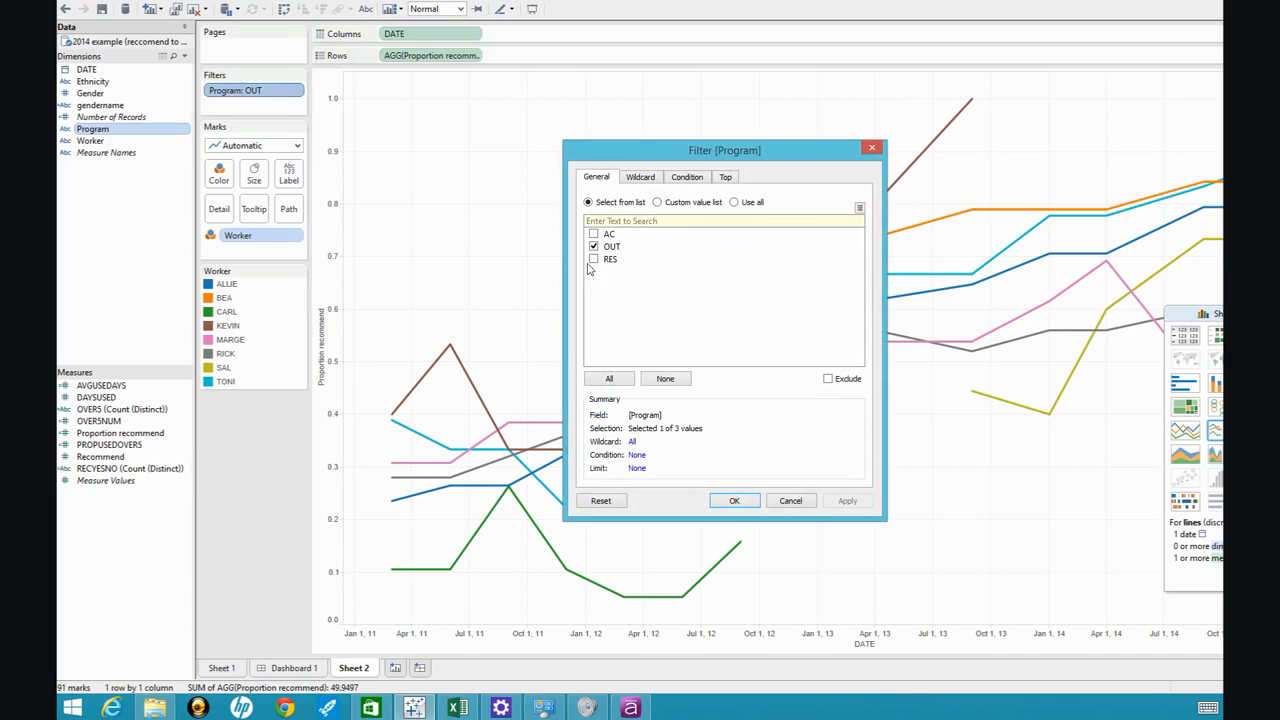
click(594, 236)
click(735, 501)
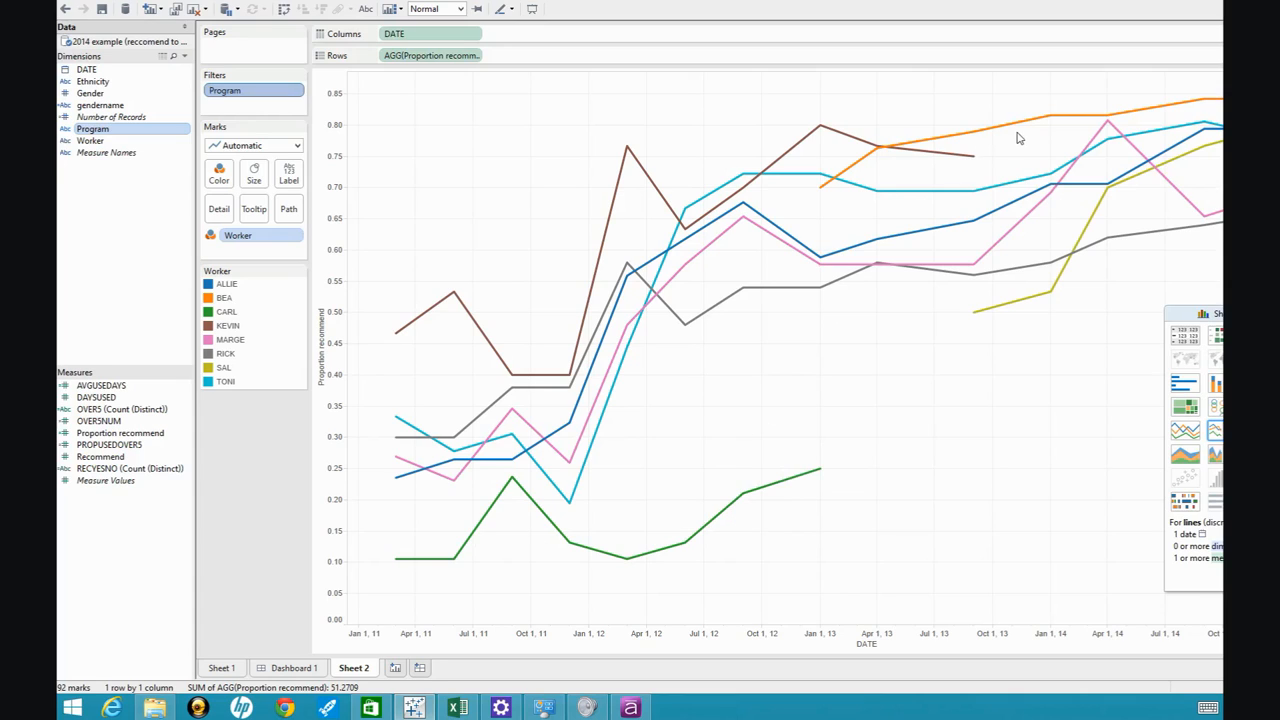
mouse_move(1014, 130)
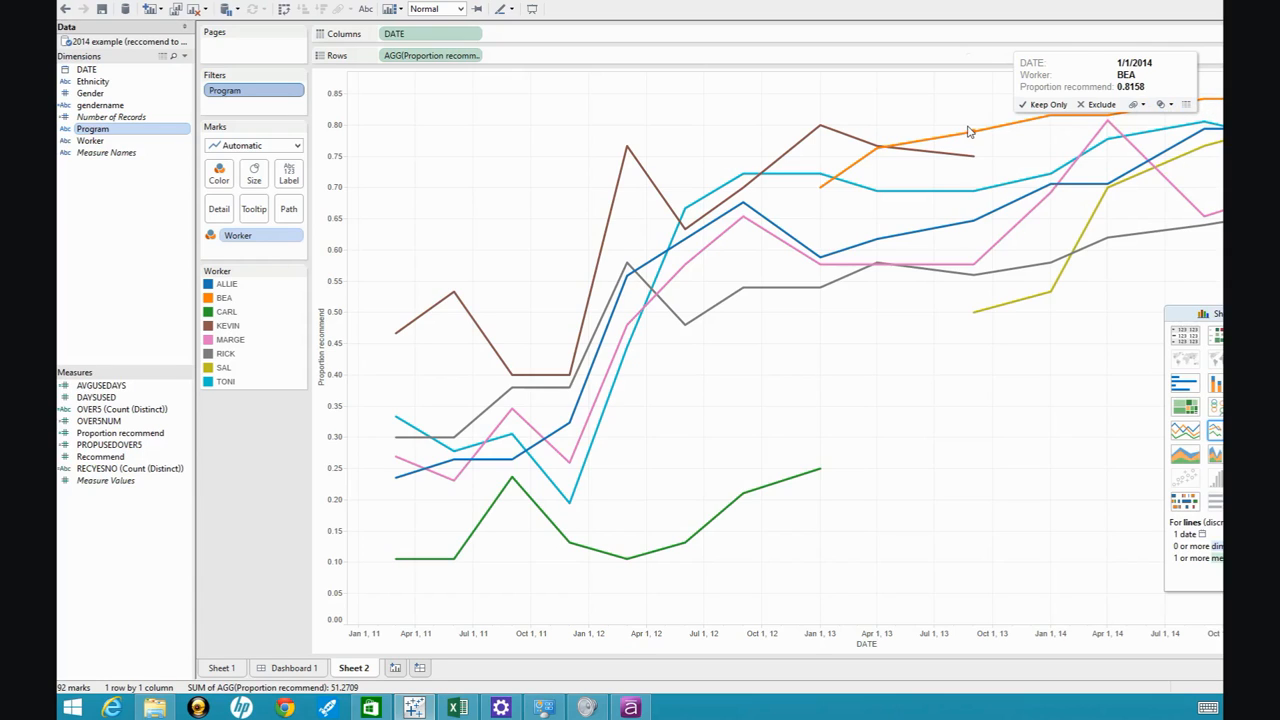
mouse_move(826, 139)
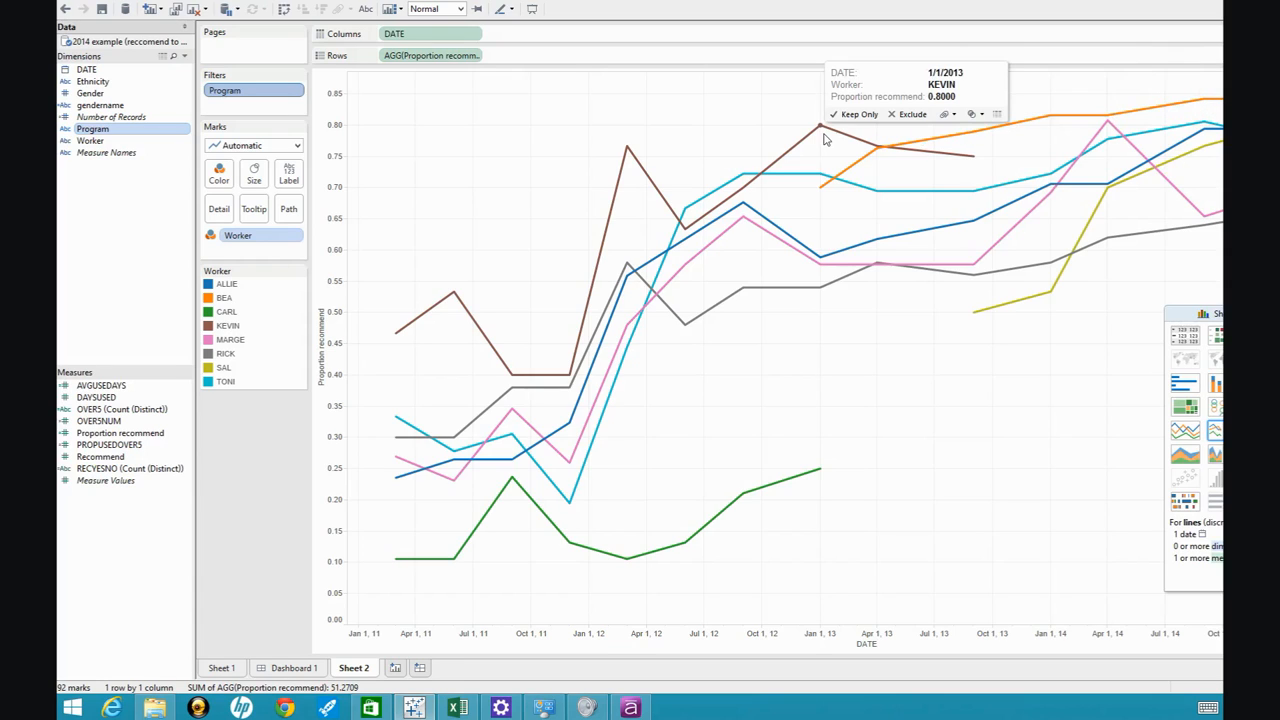
mouse_move(1110, 130)
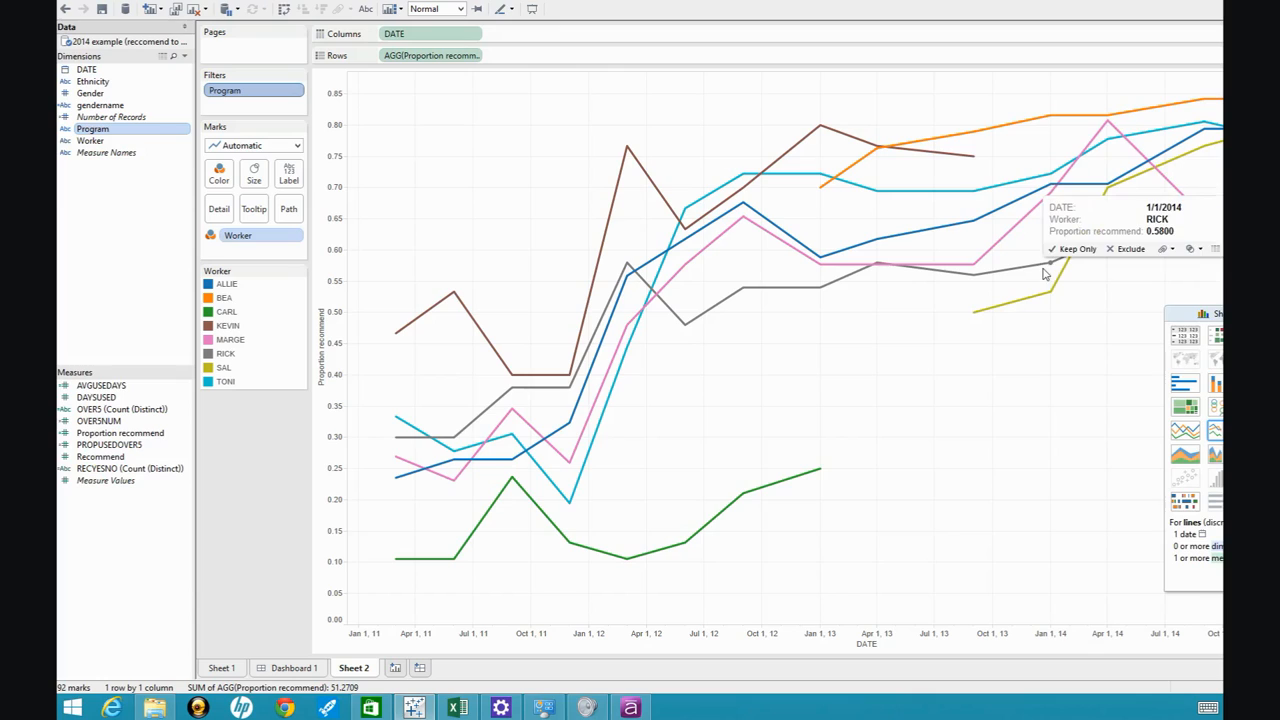
mouse_move(1161, 134)
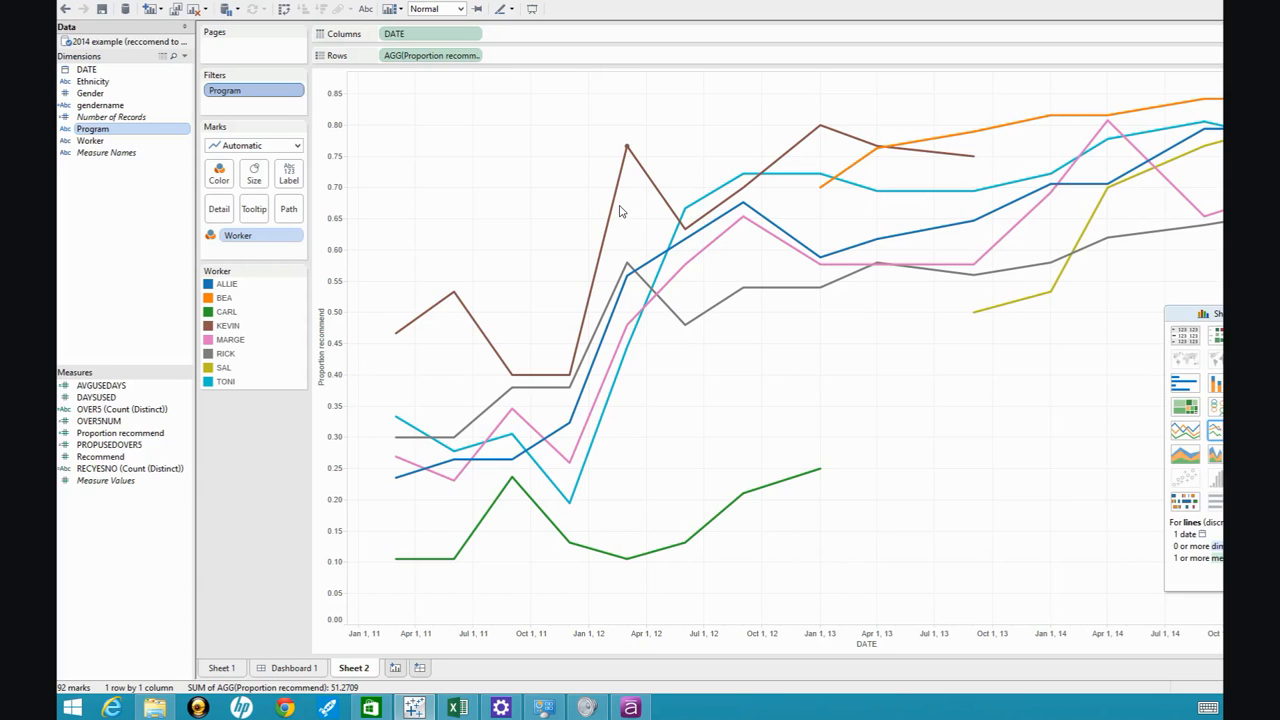
mouse_move(617, 211)
mouse_move(462, 300)
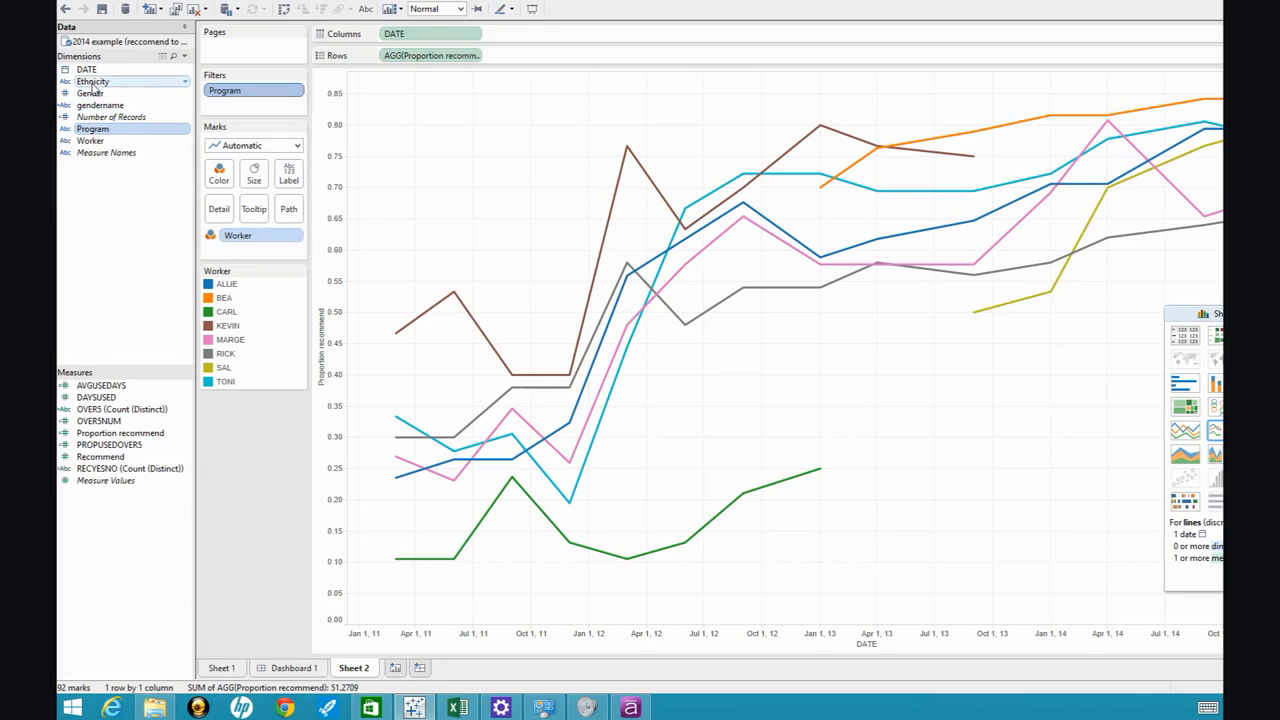
Filter the worker lines by Ethnicity, keeping only LAT.
drag(93, 88, 251, 113)
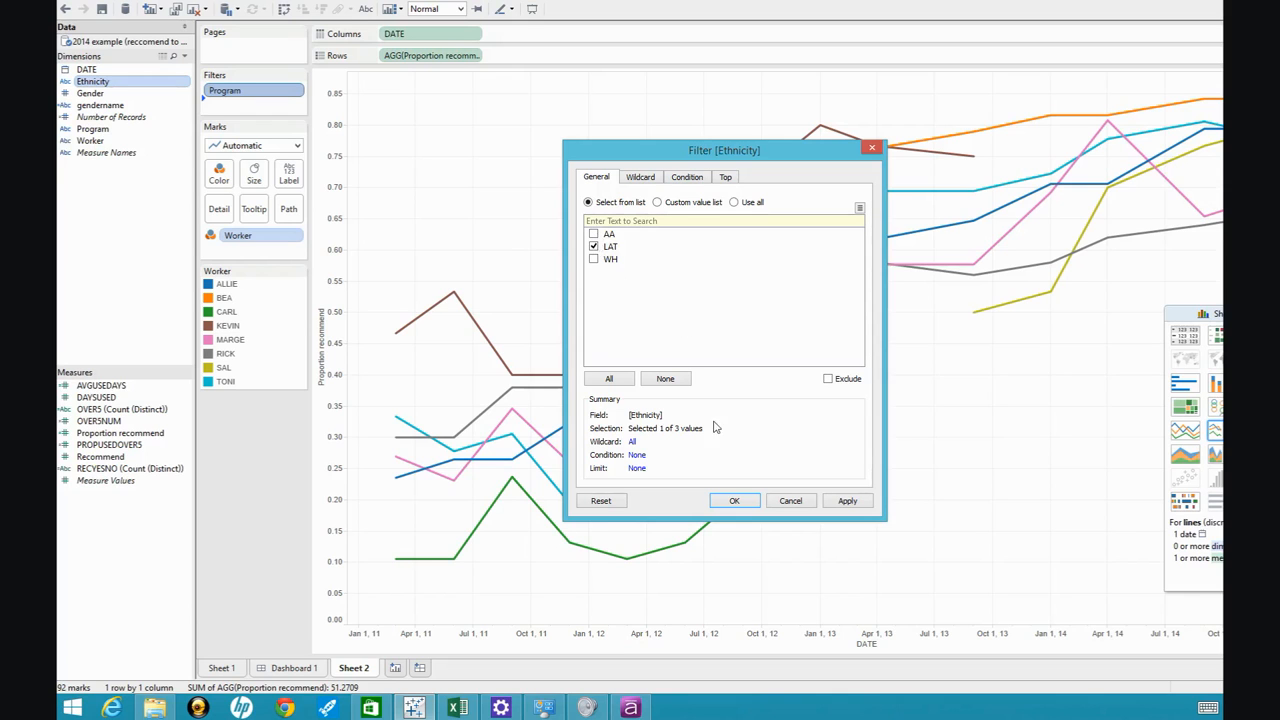
click(734, 501)
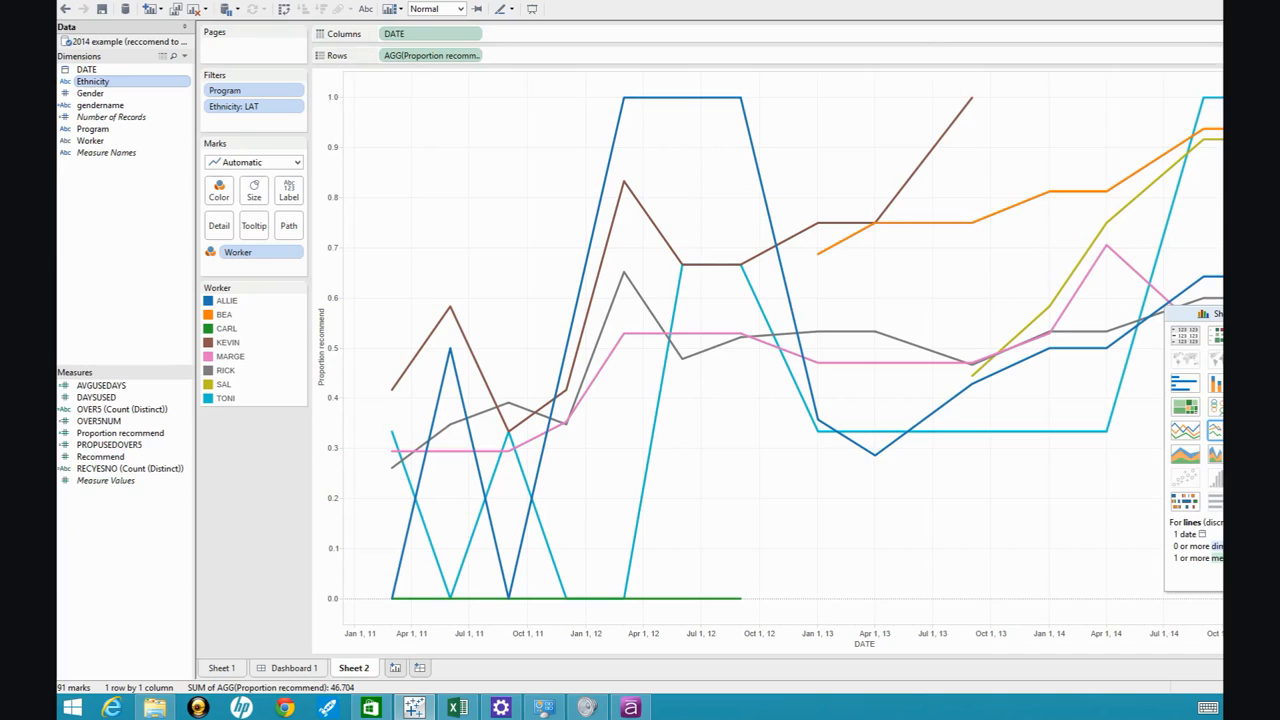
mouse_move(1103, 194)
mouse_move(1206, 102)
Move the Show Me panel away from the worker lines' 2014 data points.
drag(1184, 315, 1236, 418)
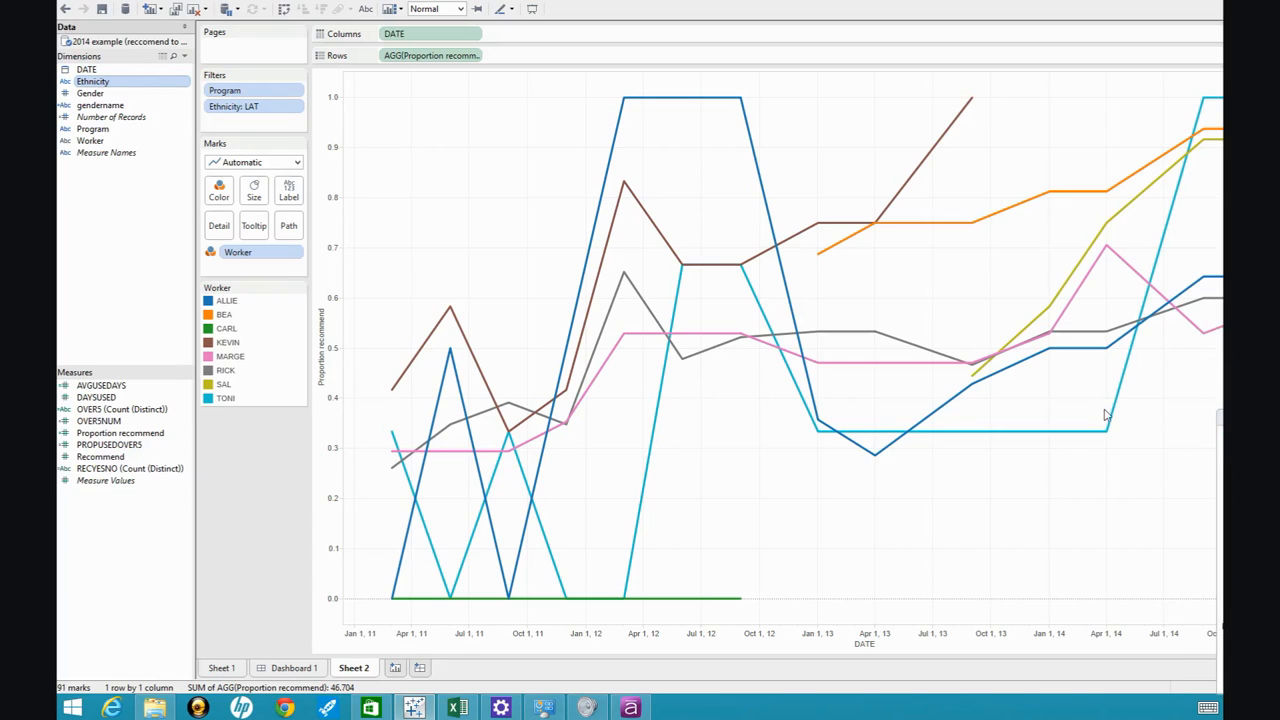
mouse_move(1206, 285)
mouse_move(1210, 342)
mouse_move(1207, 107)
mouse_move(1205, 150)
mouse_move(1103, 234)
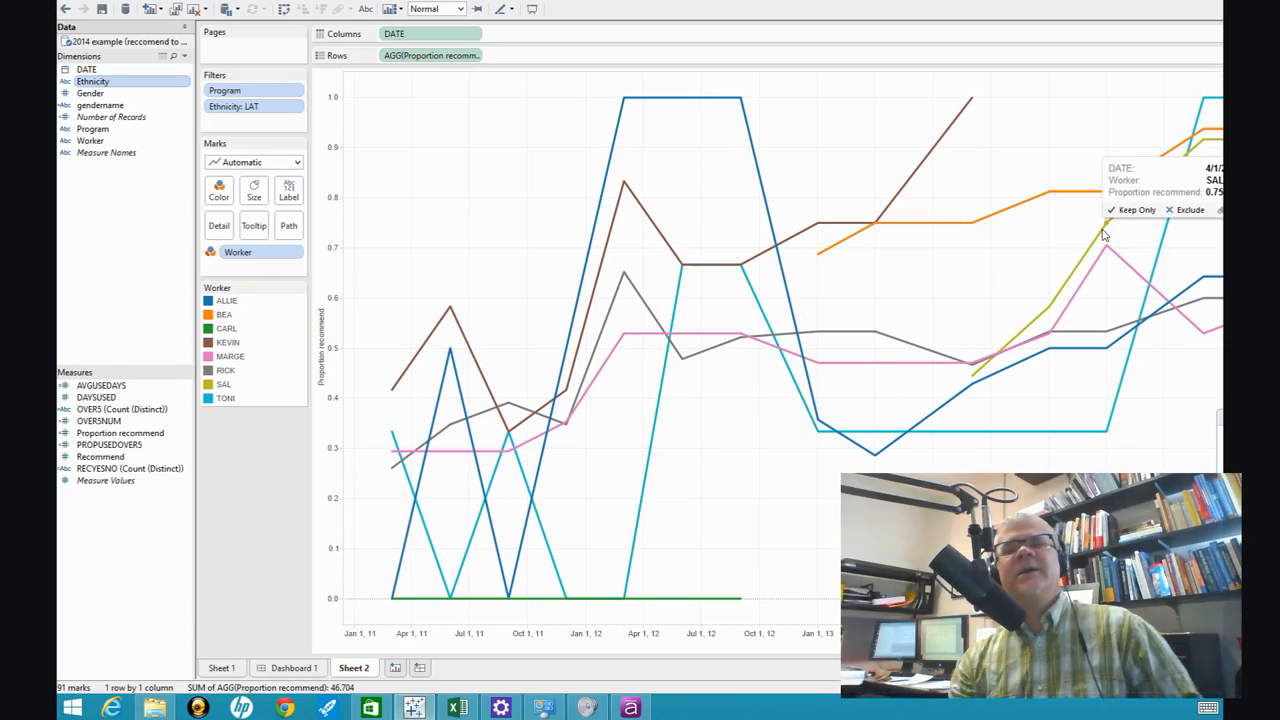